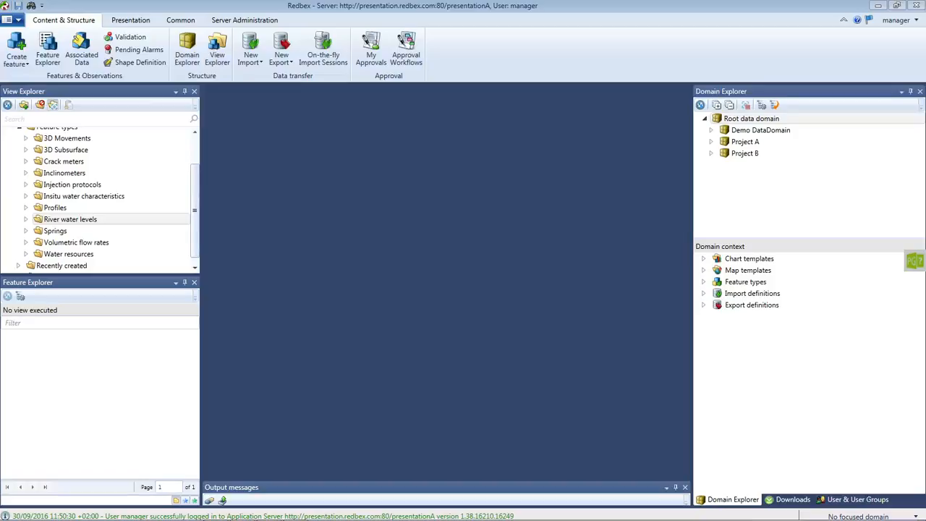
Make the approval templates node visible in the domain context of the root data domain.
{"action": "left_click", "coordinate": [762, 106]}
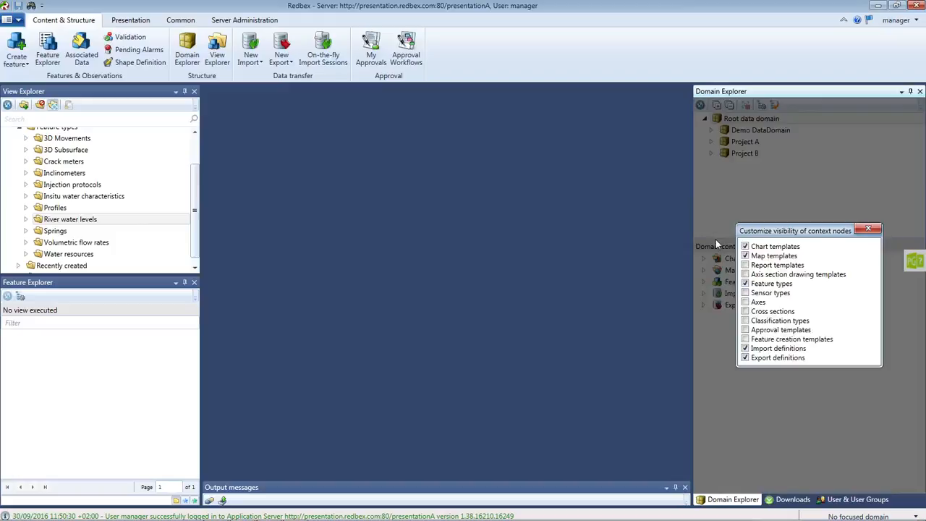
{"action": "left_click", "coordinate": [746, 331]}
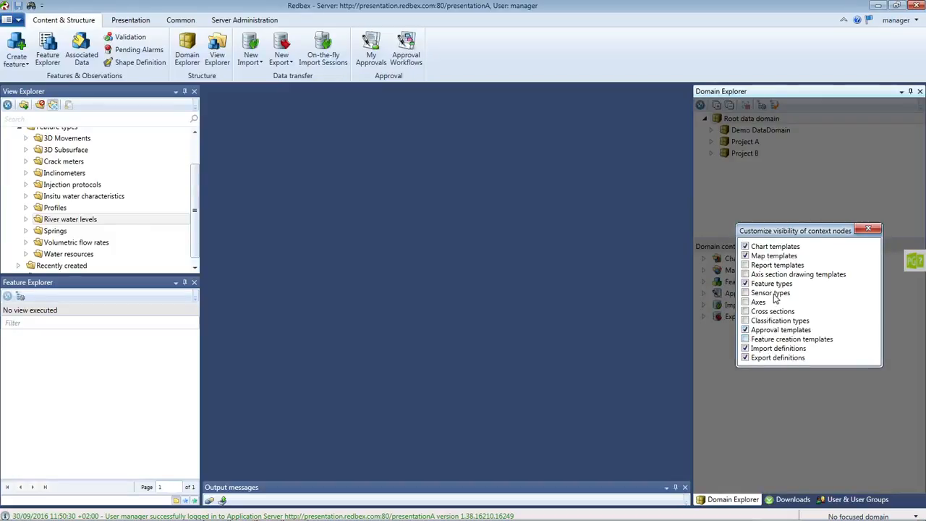
{"action": "left_click_drag", "start_coordinate": [786, 232], "coordinate": [797, 214]}
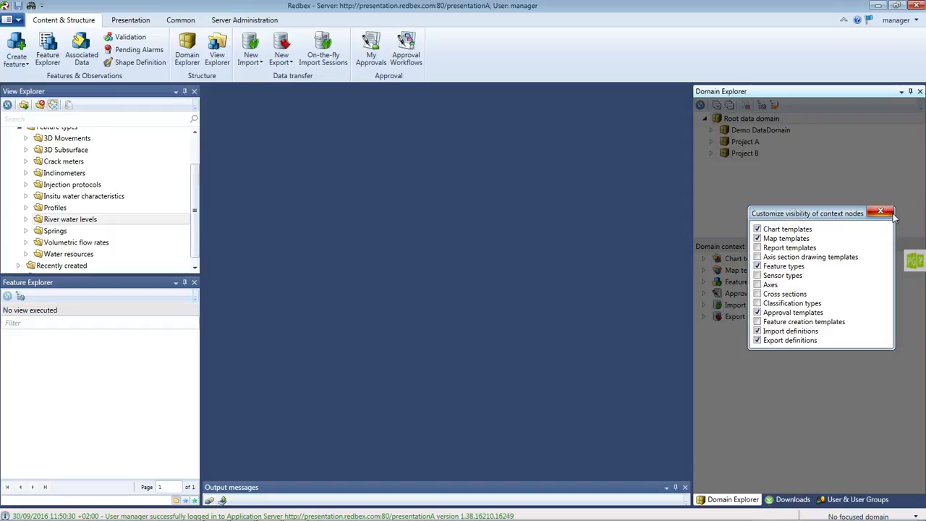
{"action": "left_click", "coordinate": [892, 214]}
Open the StandardFlow approval template of the root data domain for editing.
{"action": "left_click", "coordinate": [783, 295]}
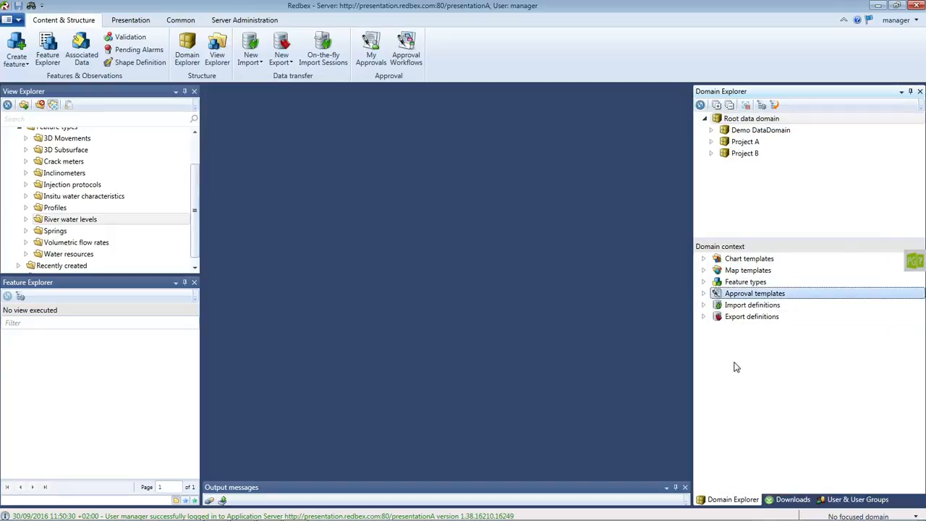
{"action": "left_click", "coordinate": [703, 294]}
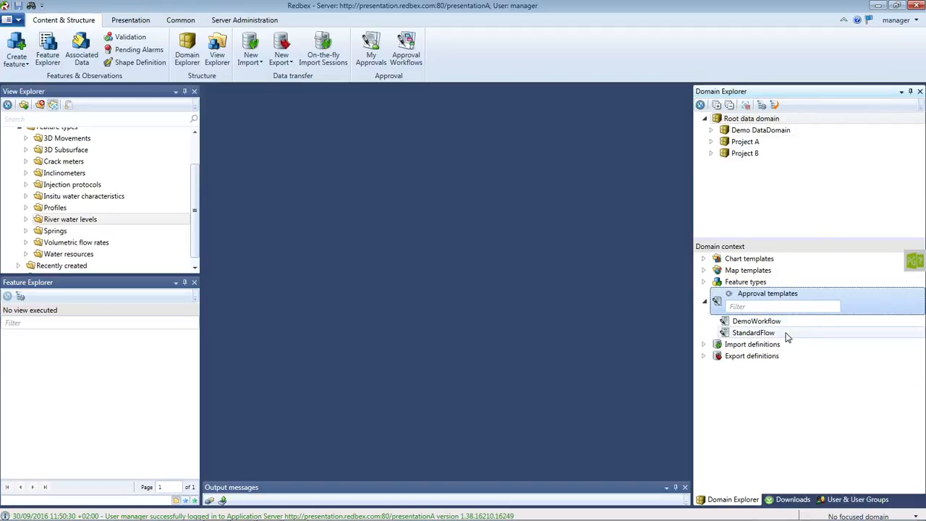
{"action": "left_click", "coordinate": [785, 334]}
{"action": "right_click", "coordinate": [757, 337]}
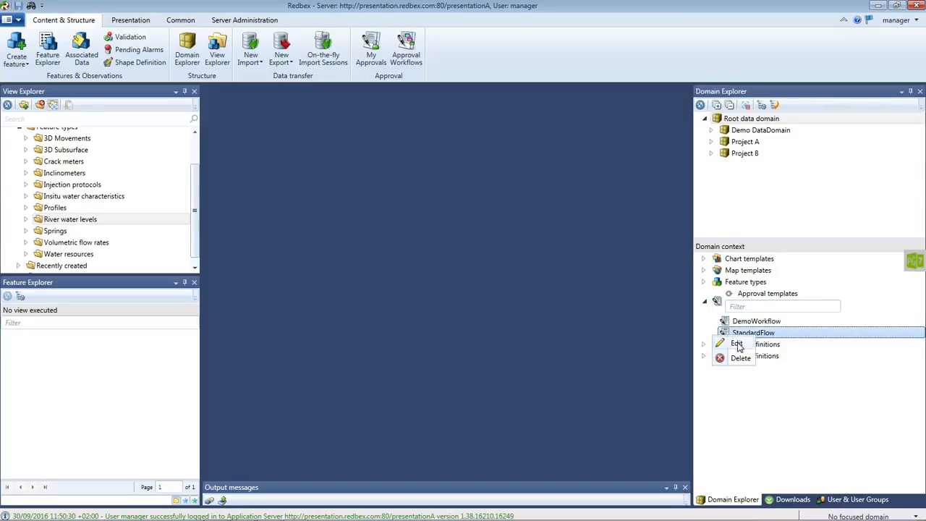
{"action": "left_click", "coordinate": [737, 344]}
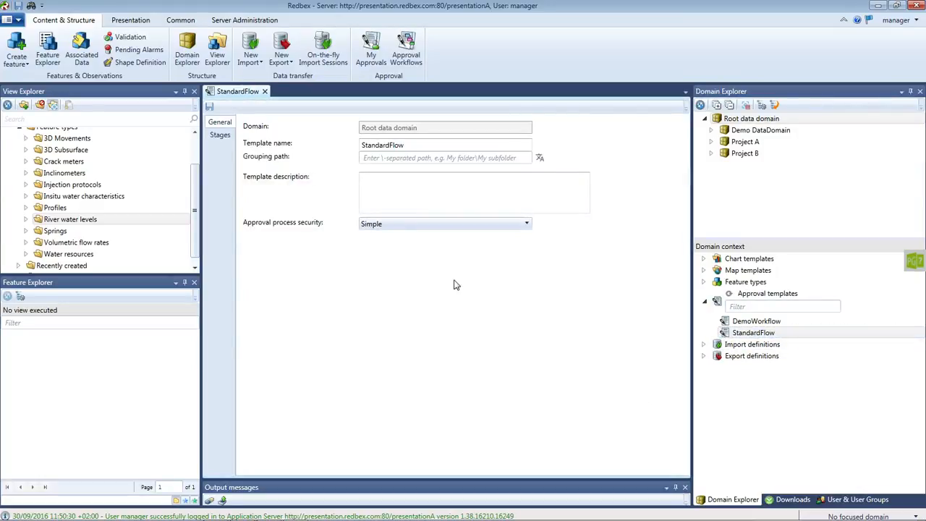
Examine the time span, fulfillment criteria and obligations of the SelfCheck, Supervisor and Management approval stages.
{"action": "left_click", "coordinate": [220, 136]}
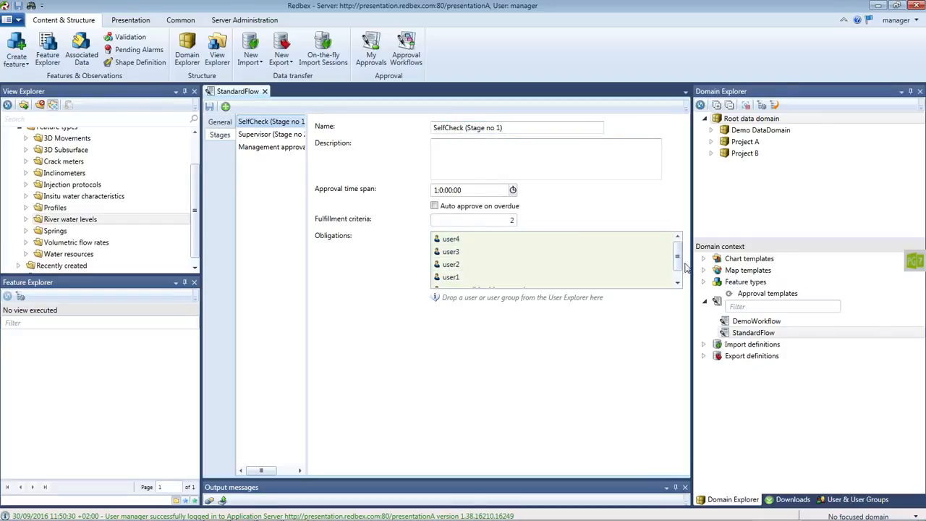
{"action": "left_click_drag", "start_coordinate": [678, 264], "coordinate": [676, 258]}
{"action": "left_click", "coordinate": [265, 136]}
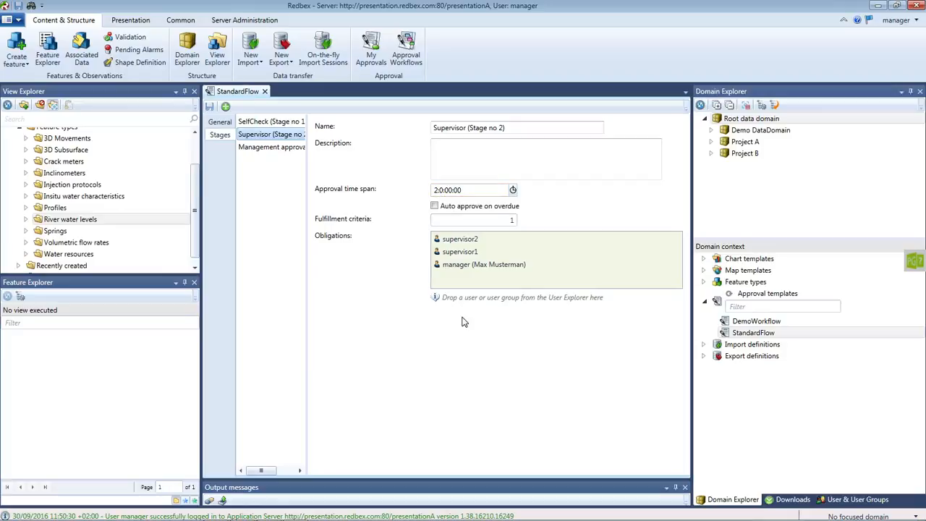
{"action": "left_click", "coordinate": [287, 152]}
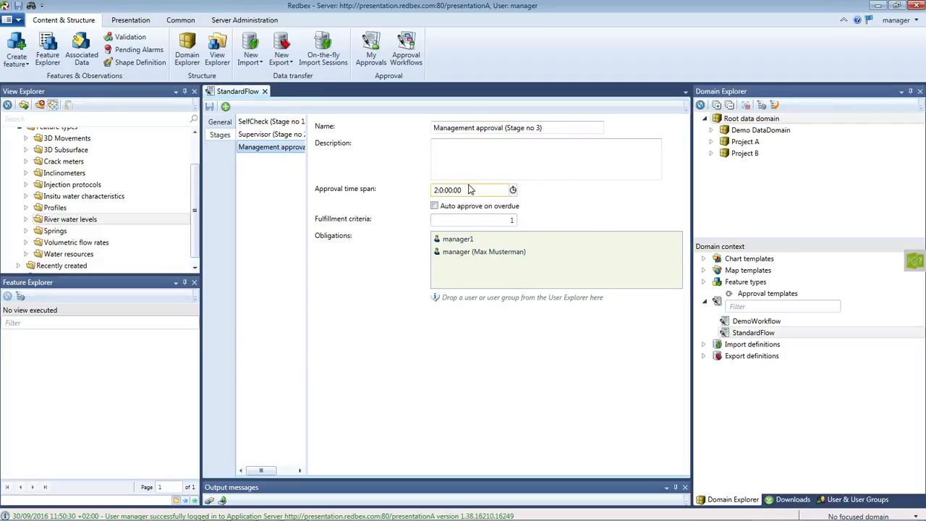
Review the StandardFlow template's general settings and its approval process security options, keeping Simple selected.
{"action": "left_click", "coordinate": [220, 123]}
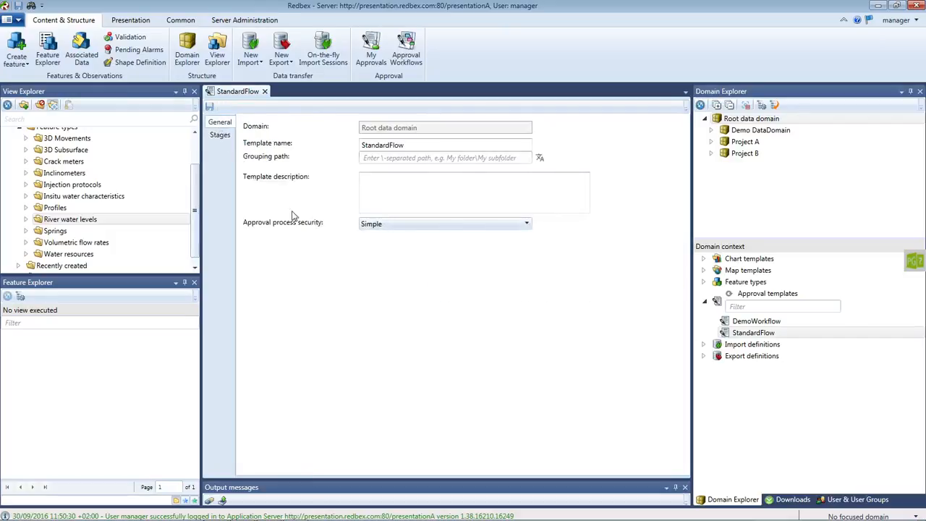
{"action": "left_click", "coordinate": [396, 158]}
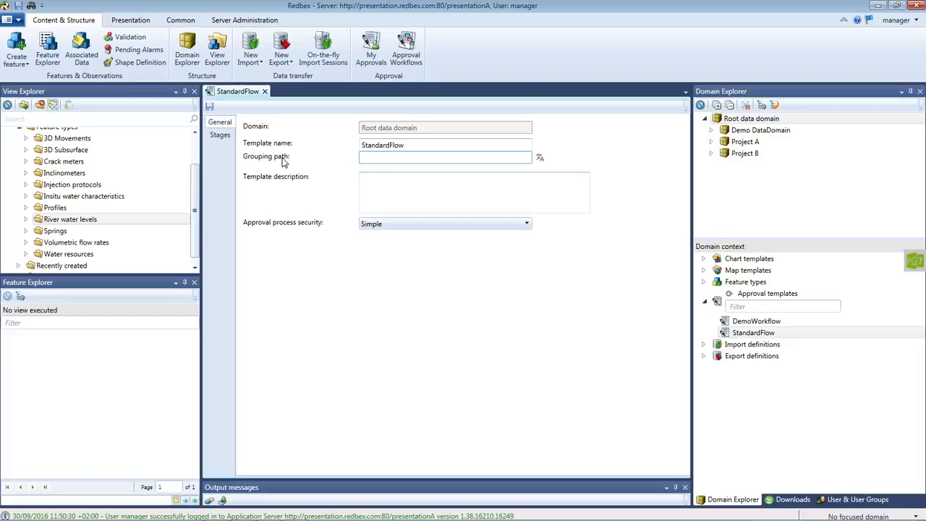
{"action": "left_click", "coordinate": [376, 187]}
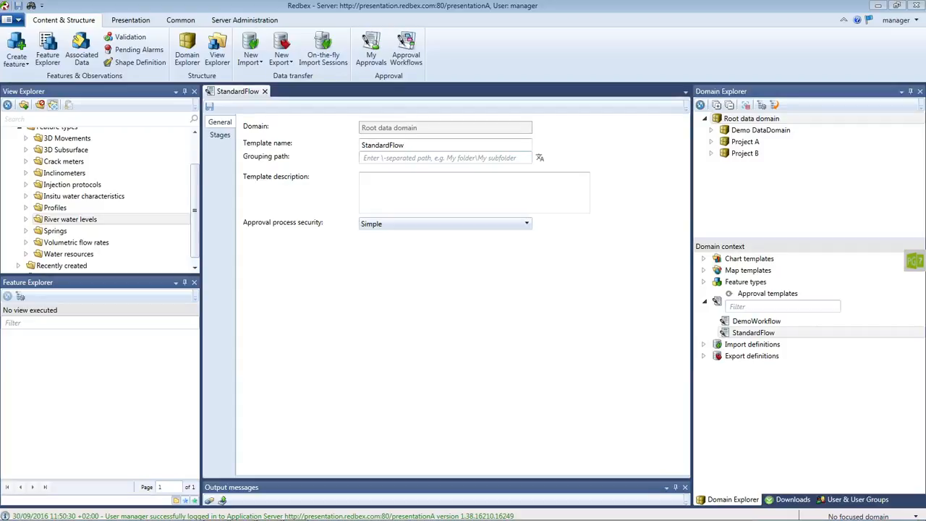
{"action": "left_click", "coordinate": [377, 225]}
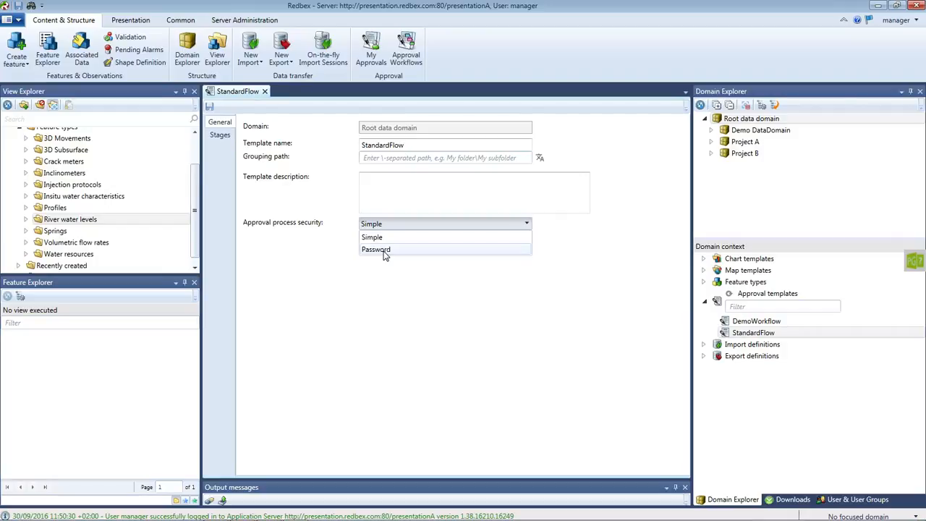
{"action": "left_click", "coordinate": [391, 237]}
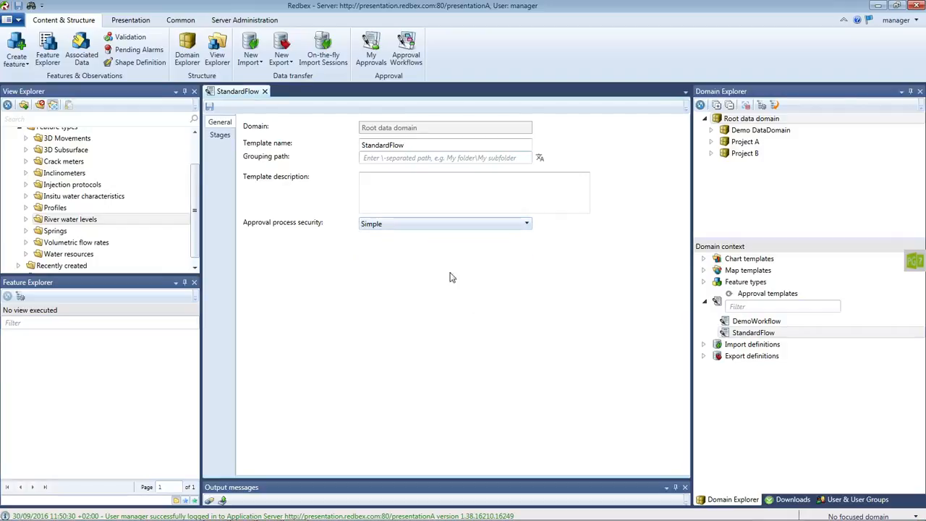
Go through the three StandardFlow stages again to compare their order and settings, ending on SelfCheck.
{"action": "left_click", "coordinate": [223, 139]}
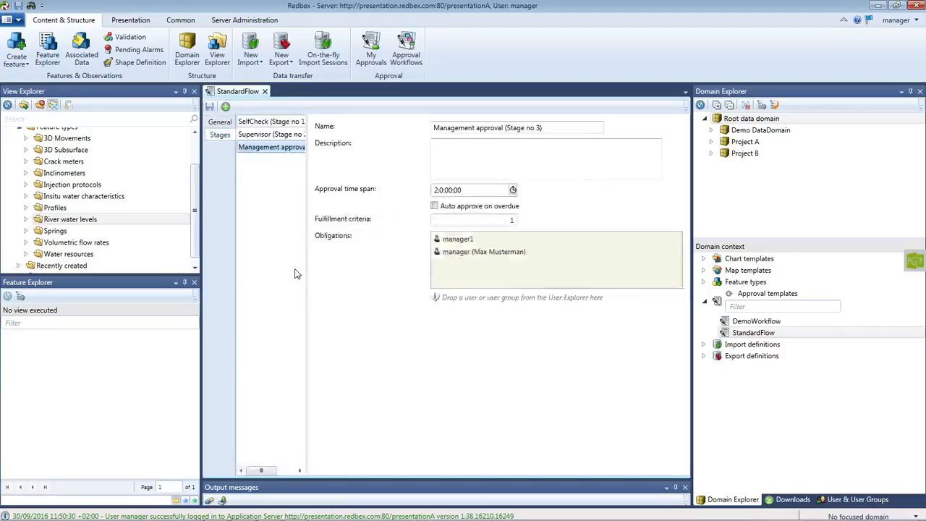
{"action": "left_click", "coordinate": [280, 124]}
{"action": "left_click", "coordinate": [282, 135]}
{"action": "left_click", "coordinate": [283, 148]}
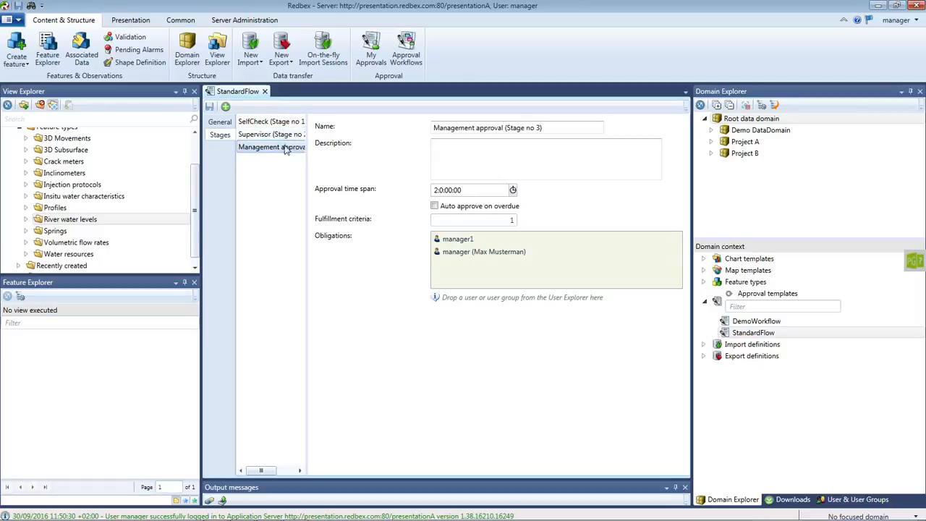
{"action": "left_click", "coordinate": [284, 123]}
{"action": "left_click", "coordinate": [286, 136]}
{"action": "left_click", "coordinate": [287, 149]}
{"action": "left_click", "coordinate": [286, 124]}
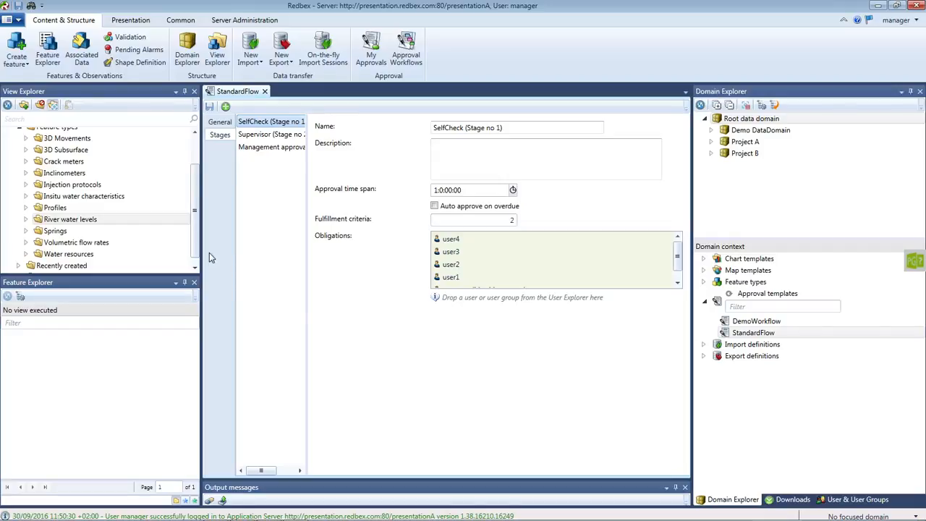
Execute the River water levels view to list its member features.
{"action": "left_click", "coordinate": [27, 219]}
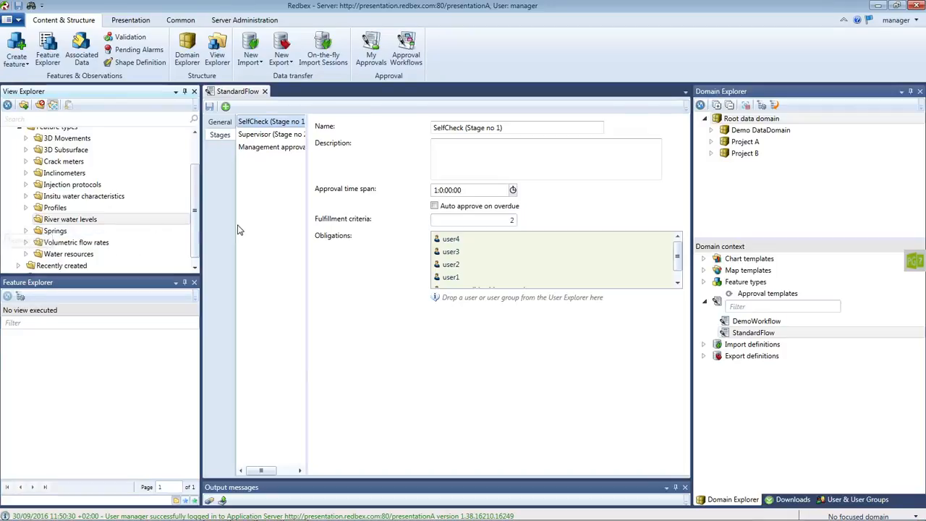
{"action": "right_click", "coordinate": [58, 220]}
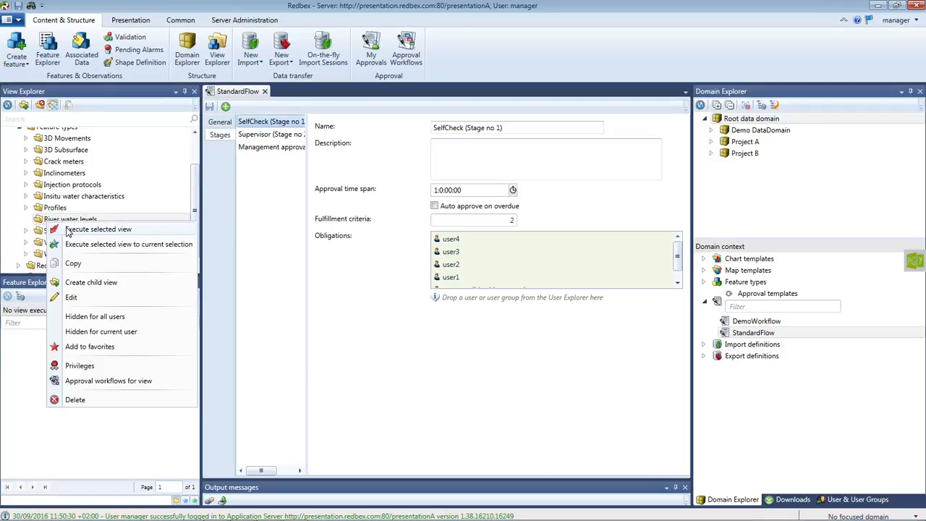
{"action": "left_click", "coordinate": [94, 226]}
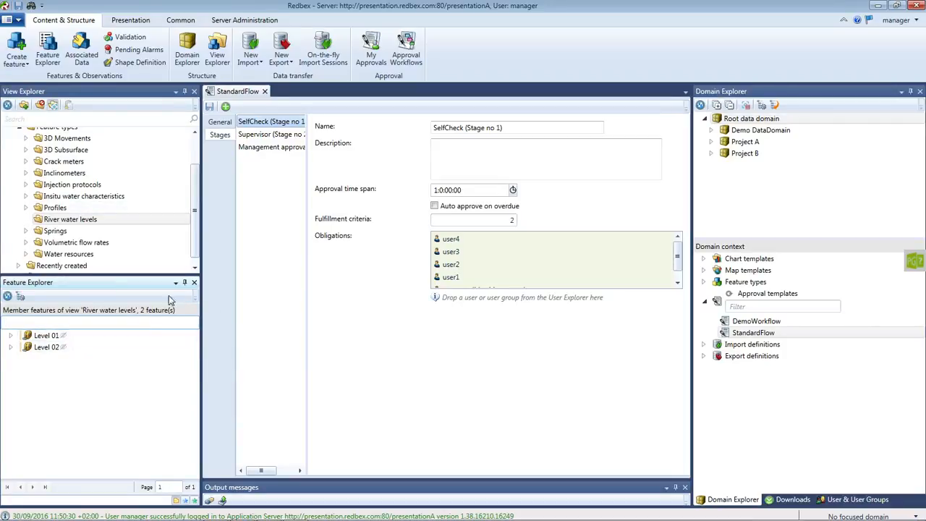
{"action": "left_click", "coordinate": [195, 268]}
Open the feature directives of Level 01 and add an approval template assignment.
{"action": "left_click", "coordinate": [65, 336]}
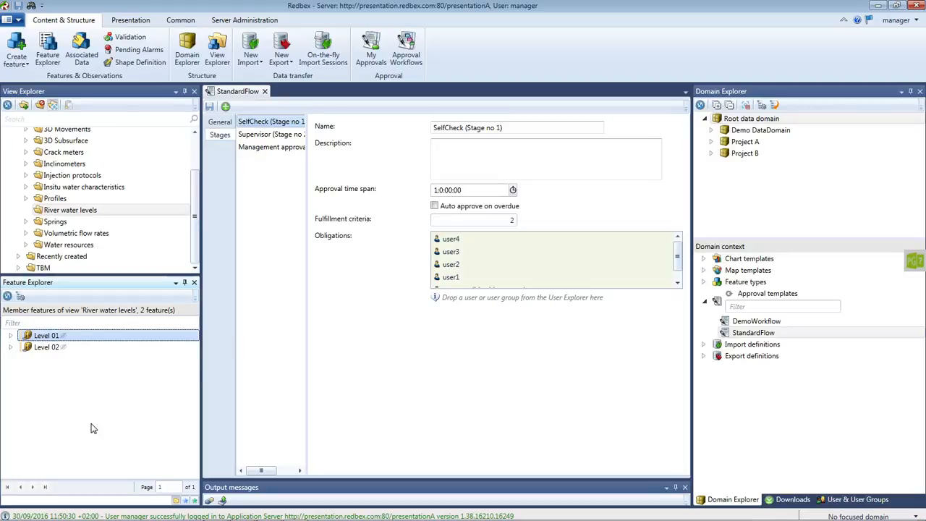
{"action": "right_click", "coordinate": [45, 337]}
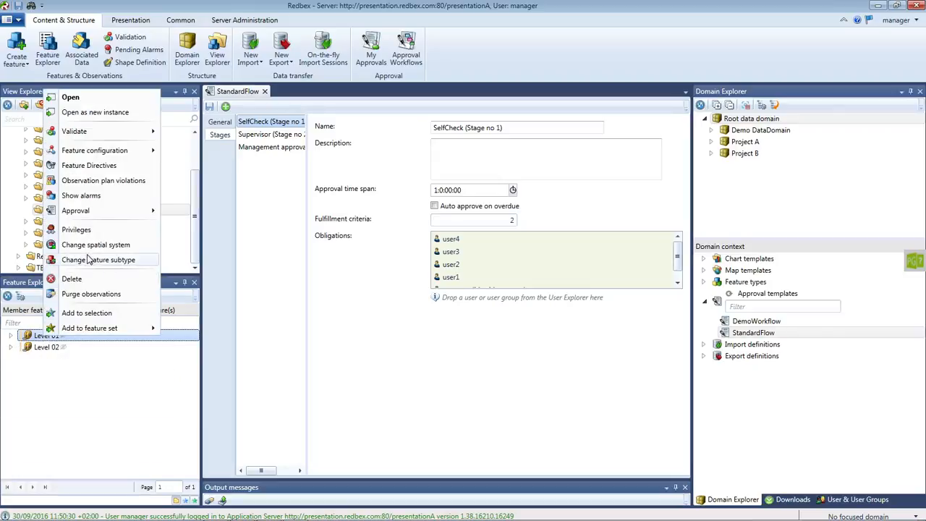
{"action": "left_click", "coordinate": [89, 165]}
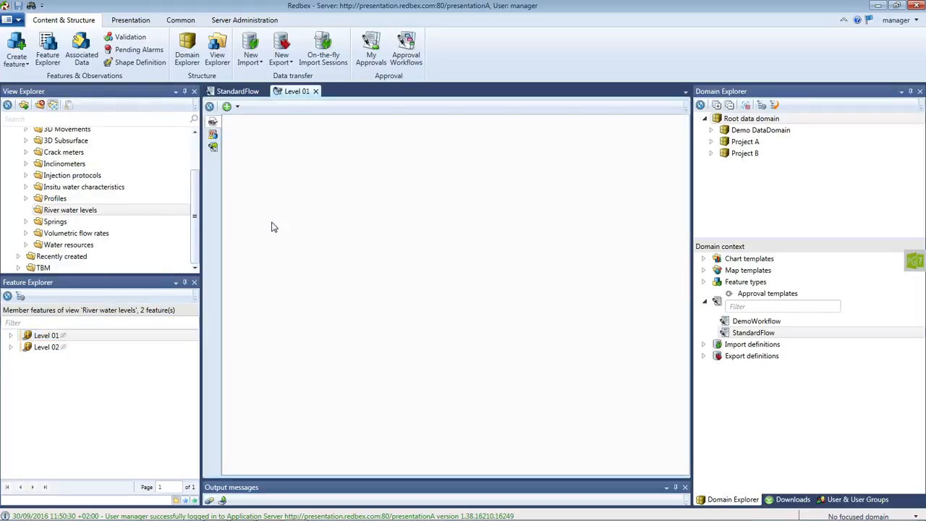
{"action": "left_click", "coordinate": [238, 107]}
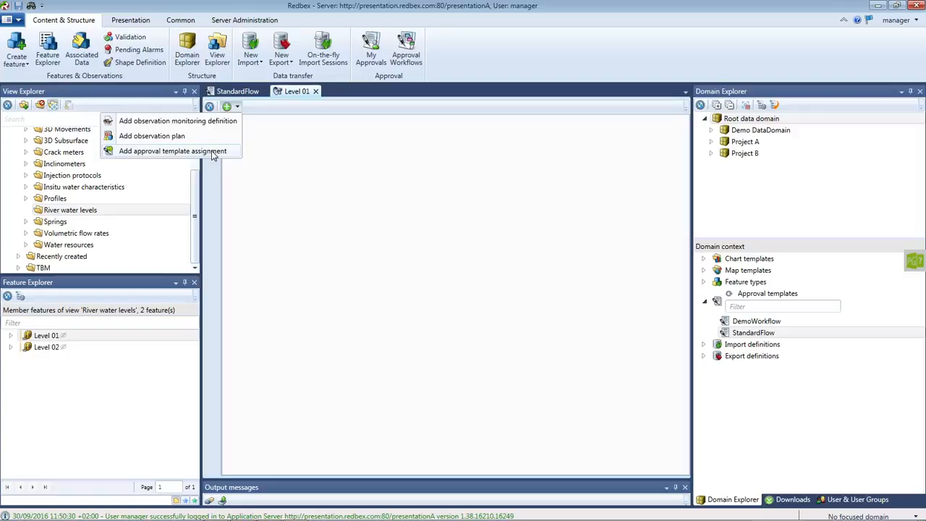
{"action": "left_click", "coordinate": [212, 152]}
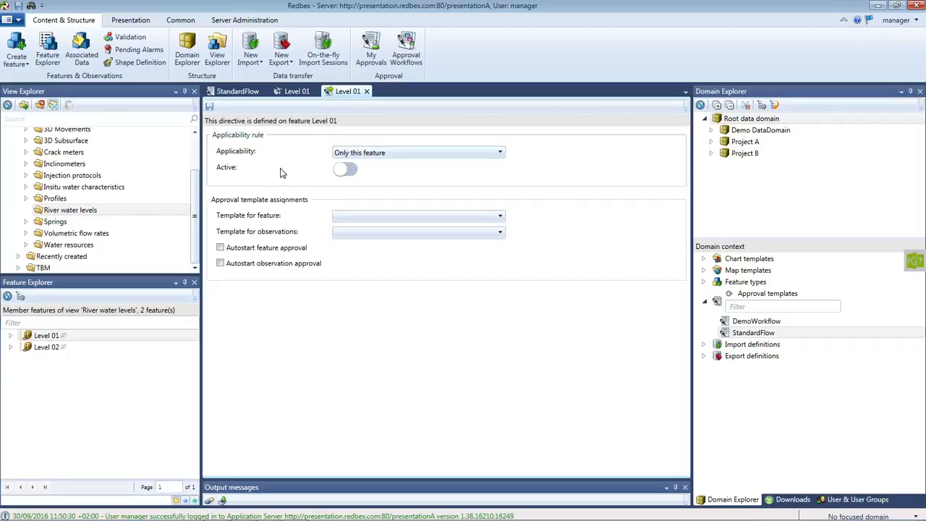
Set the directive's applicability to Only this feature and activate it.
{"action": "left_click", "coordinate": [407, 154]}
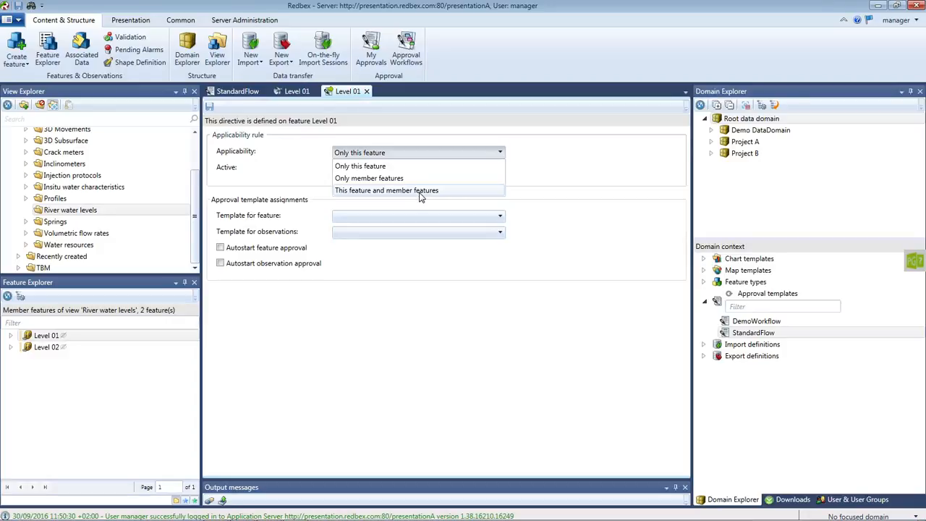
{"action": "left_click", "coordinate": [366, 168]}
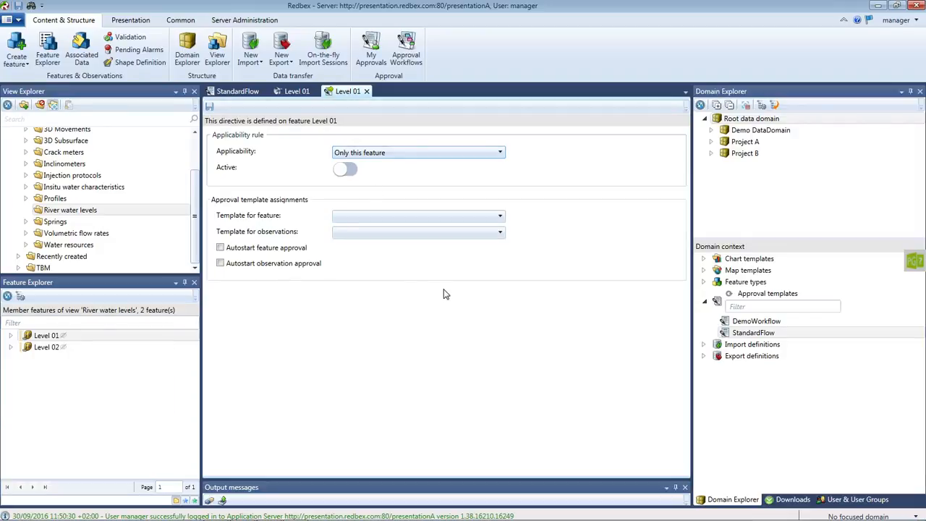
{"action": "left_click", "coordinate": [352, 175]}
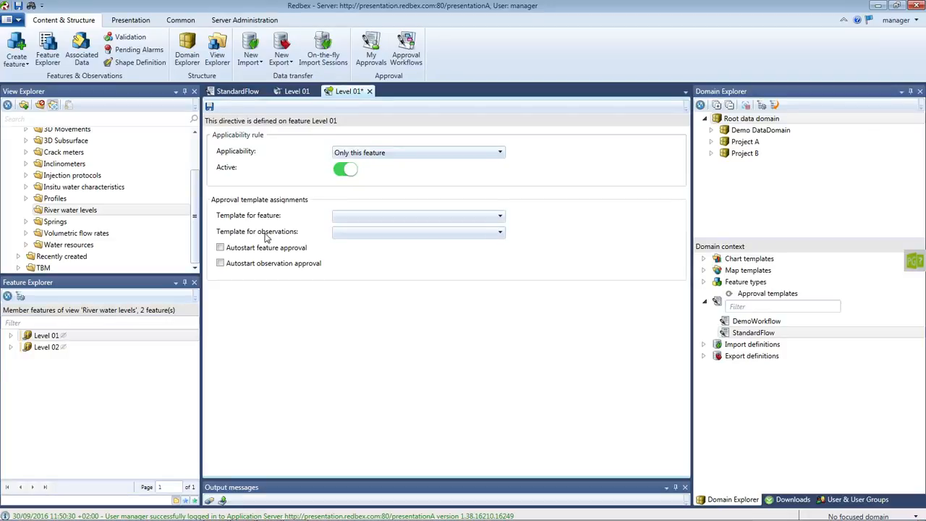
Assign StandardFlow as the template for observations and save the directive.
{"action": "left_click", "coordinate": [349, 233]}
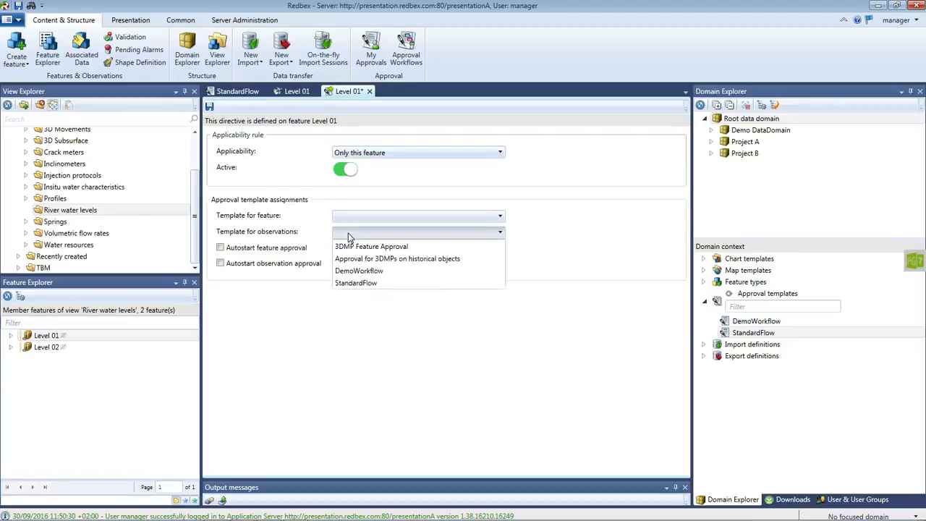
{"action": "left_click", "coordinate": [365, 285]}
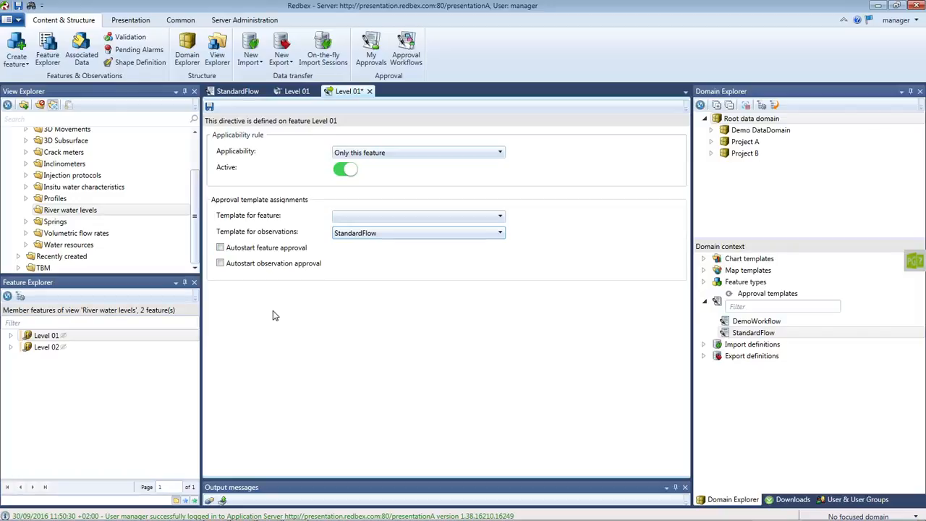
{"action": "left_click", "coordinate": [209, 106]}
Open the observations of feature Level 01 and set the approval status of the 05/03/2014 07:30:00 observation to ready.
{"action": "left_click", "coordinate": [77, 337]}
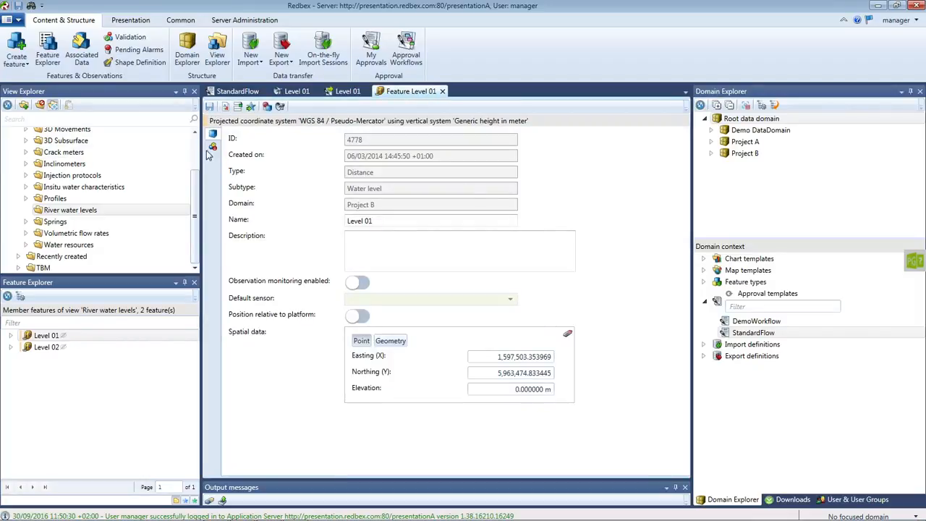
{"action": "left_click", "coordinate": [214, 148]}
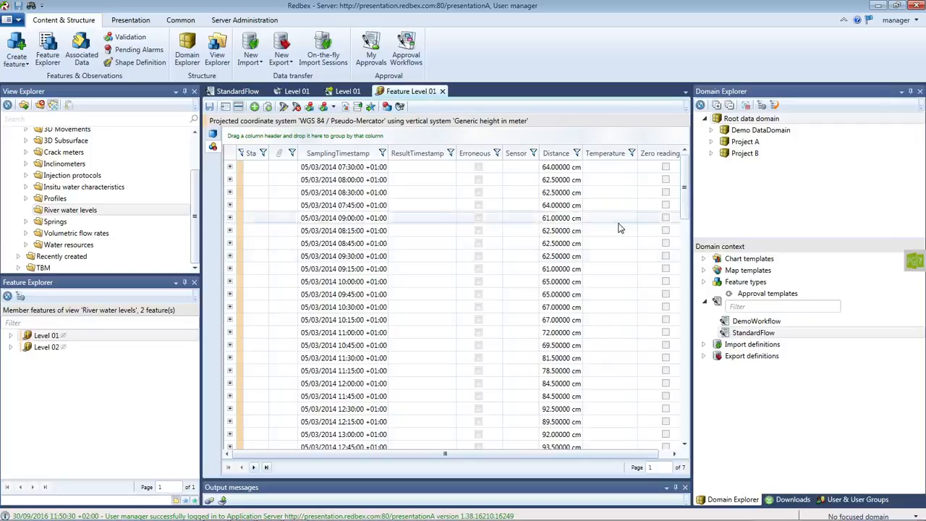
{"action": "left_click", "coordinate": [333, 171]}
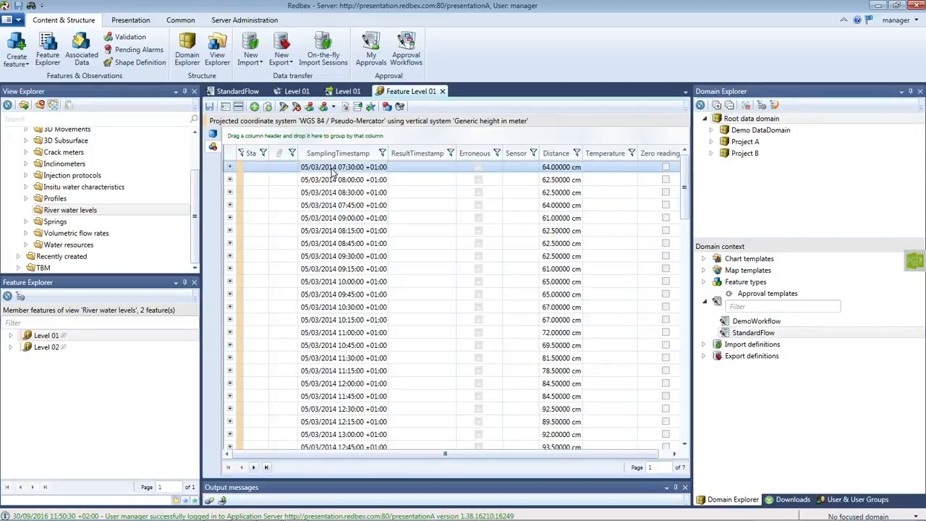
{"action": "right_click", "coordinate": [332, 171]}
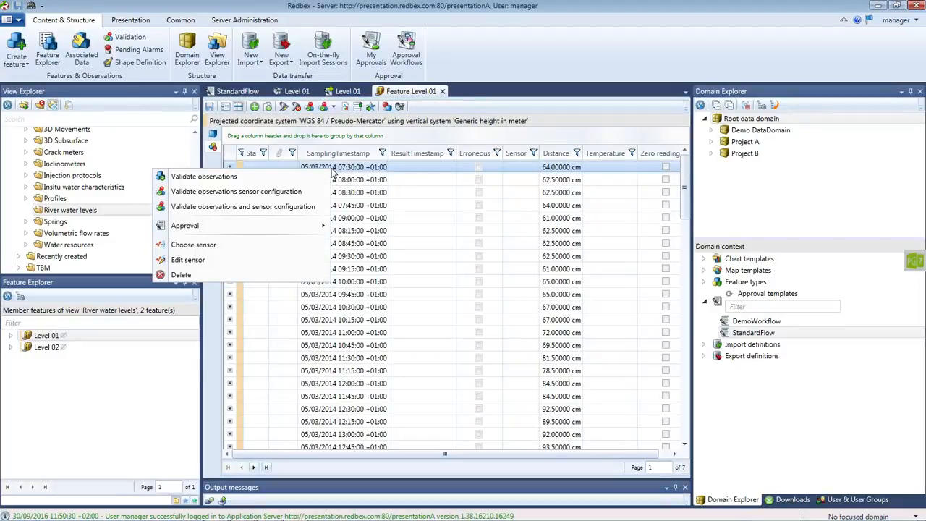
{"action": "mouse_move", "coordinate": [281, 227]}
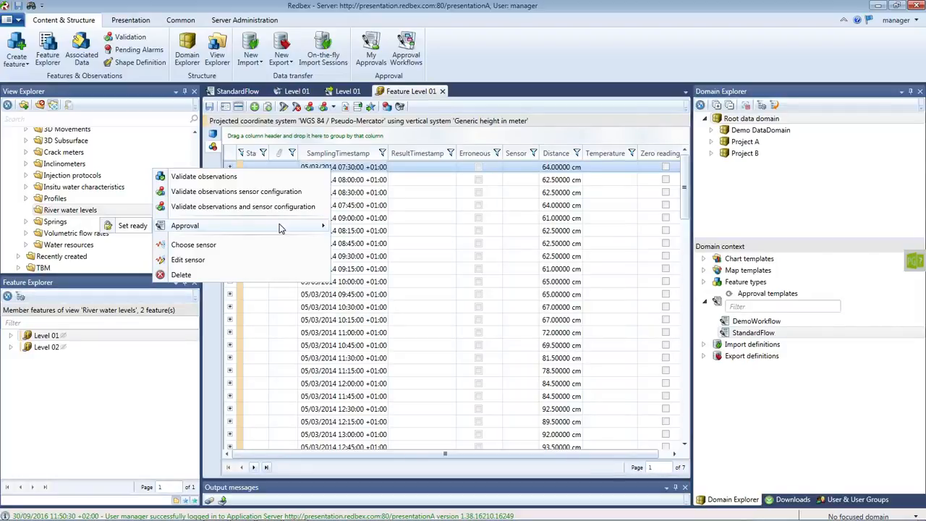
{"action": "left_click", "coordinate": [133, 226]}
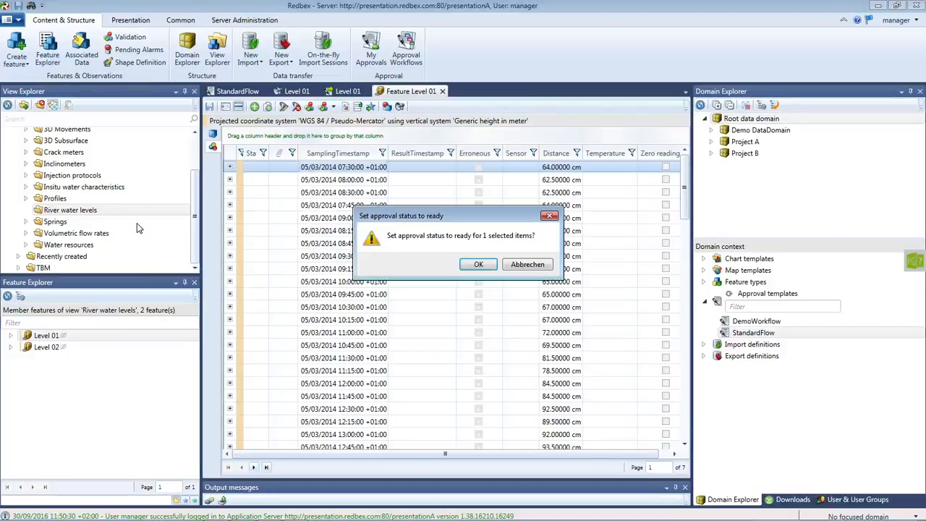
{"action": "left_click", "coordinate": [479, 266]}
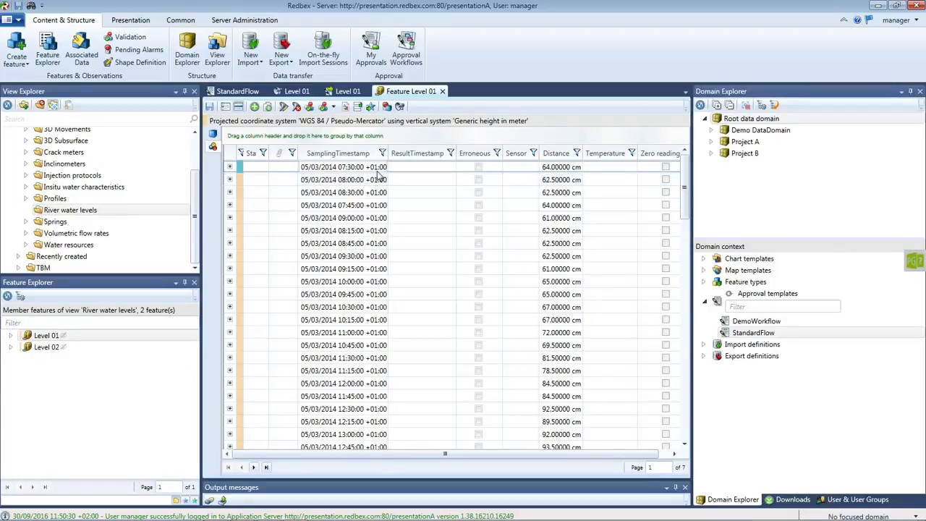
Set the approval status of the 05/03/2014 07:30:00 observation back to in progress.
{"action": "right_click", "coordinate": [379, 168]}
{"action": "mouse_move", "coordinate": [316, 226]}
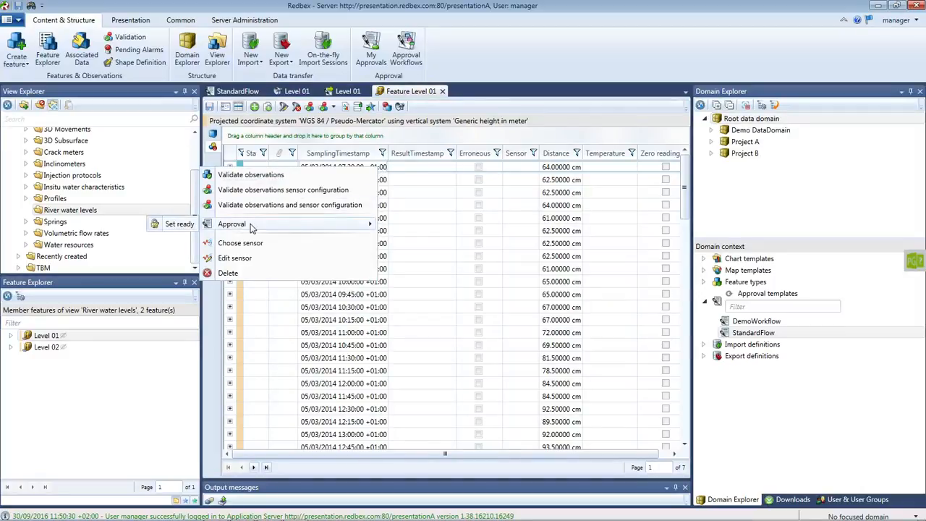
{"action": "left_click", "coordinate": [189, 226]}
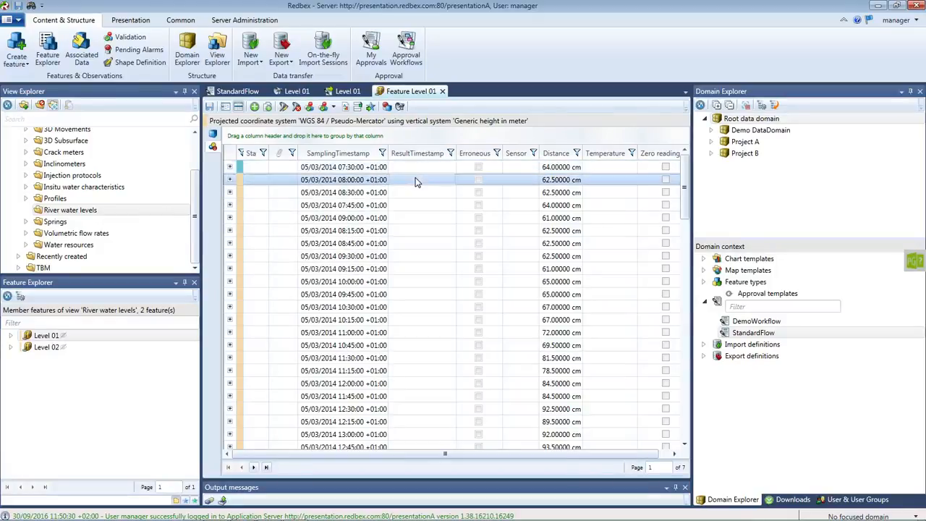
{"action": "left_click", "coordinate": [417, 167]}
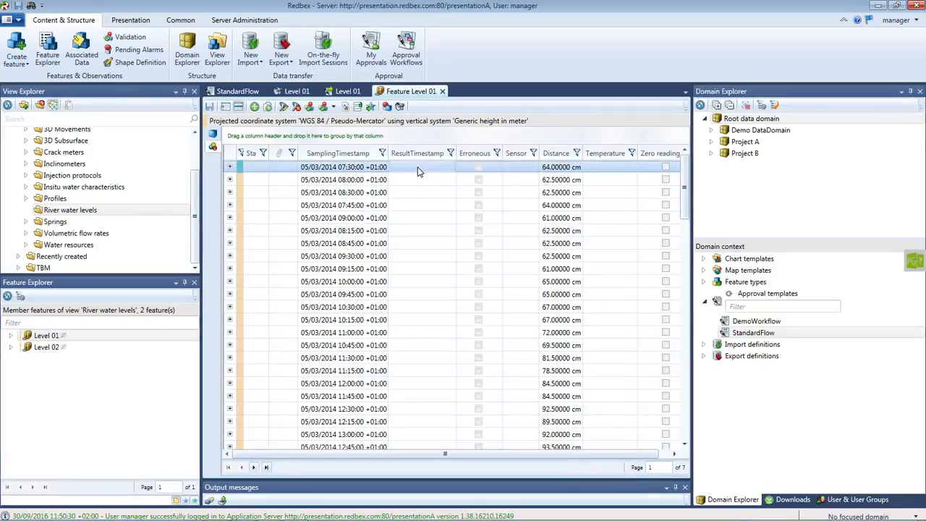
{"action": "right_click", "coordinate": [417, 170]}
{"action": "mouse_move", "coordinate": [306, 226]}
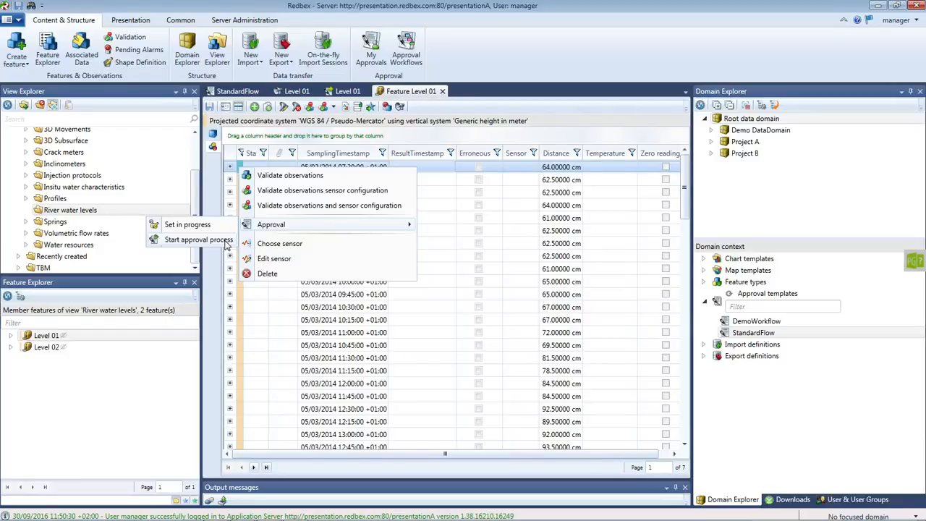
{"action": "left_click", "coordinate": [452, 167]}
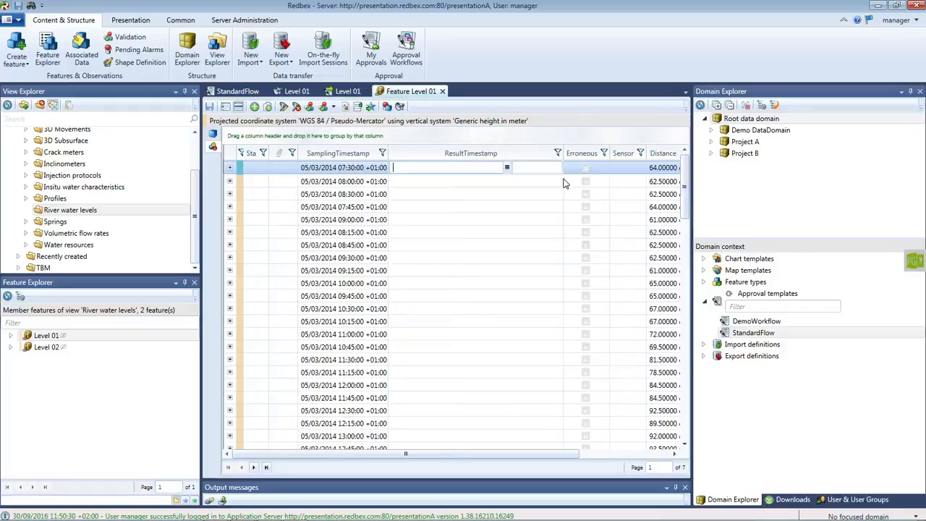
{"action": "right_click", "coordinate": [354, 170]}
{"action": "mouse_move", "coordinate": [217, 225]}
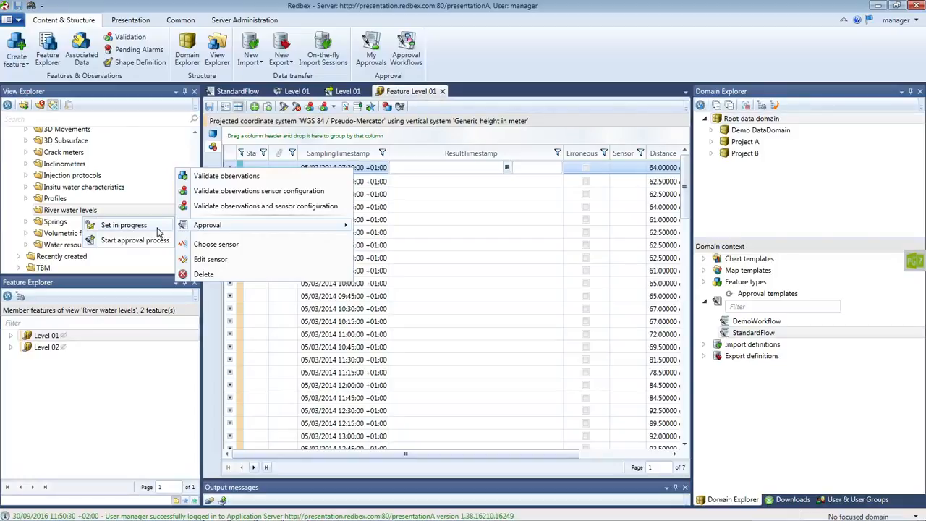
{"action": "left_click", "coordinate": [124, 225]}
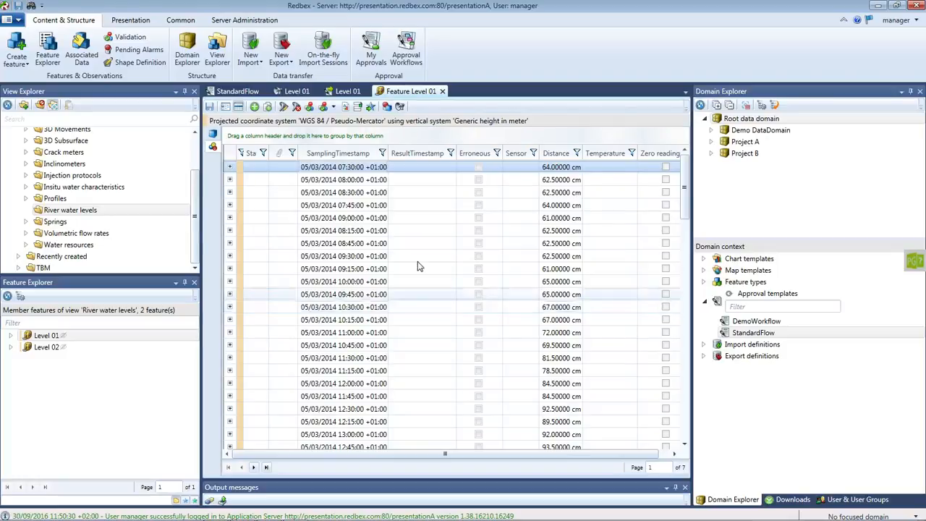
Set the 05/03/2014 07:30:00 observation to ready again and start its approval process.
{"action": "right_click", "coordinate": [357, 170]}
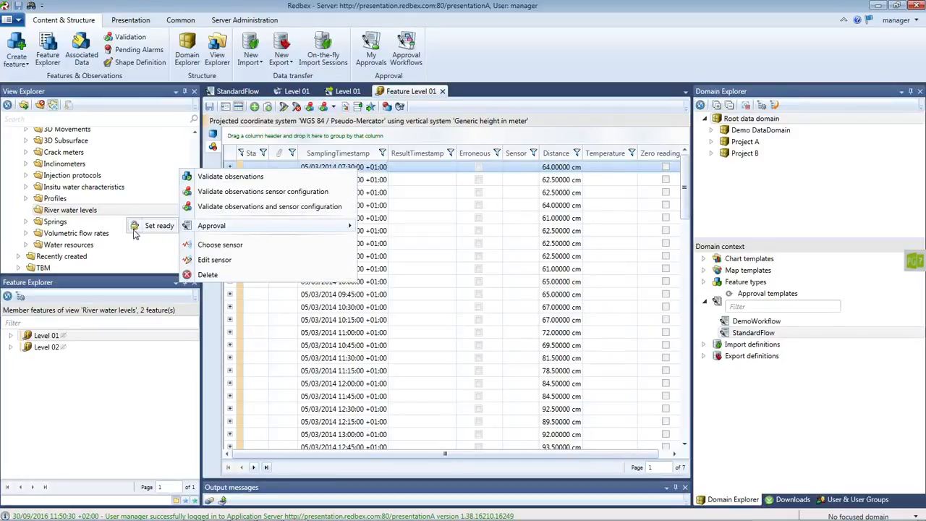
{"action": "left_click", "coordinate": [146, 231]}
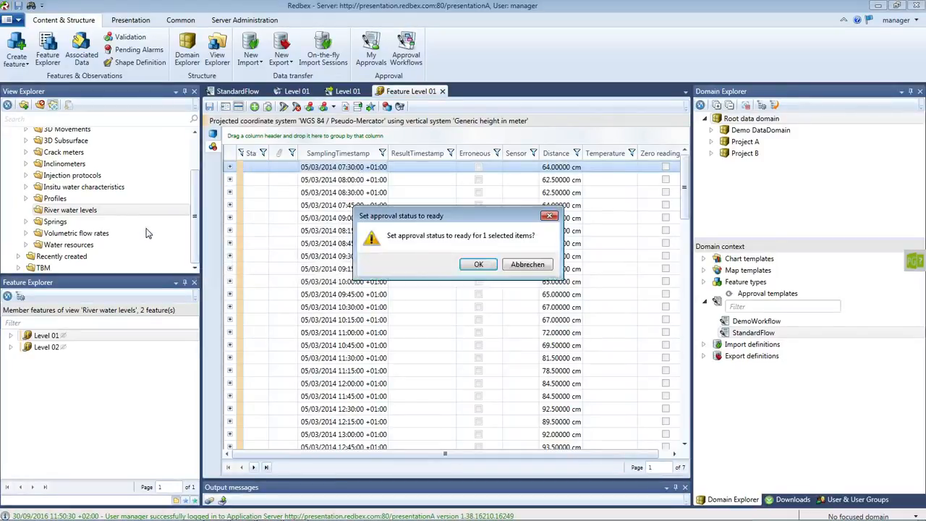
{"action": "left_click", "coordinate": [490, 264]}
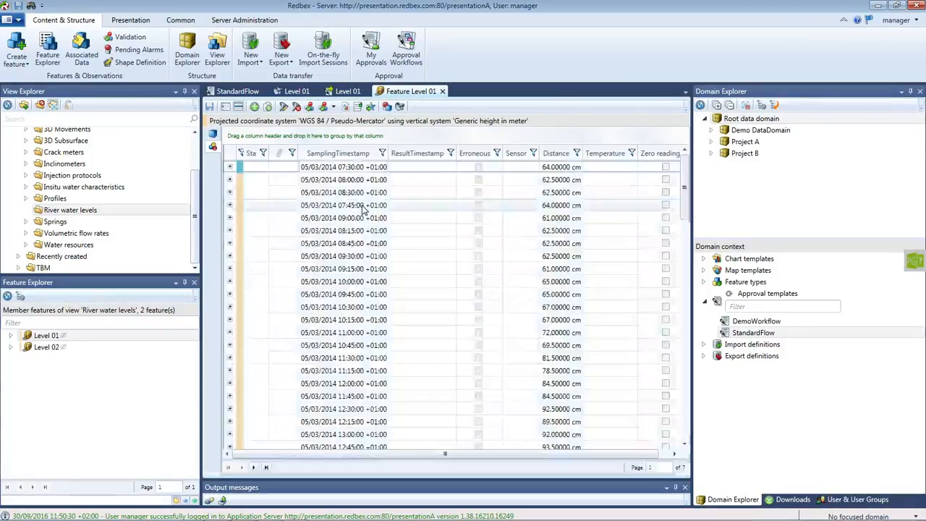
{"action": "left_click", "coordinate": [364, 172]}
{"action": "right_click", "coordinate": [363, 174]}
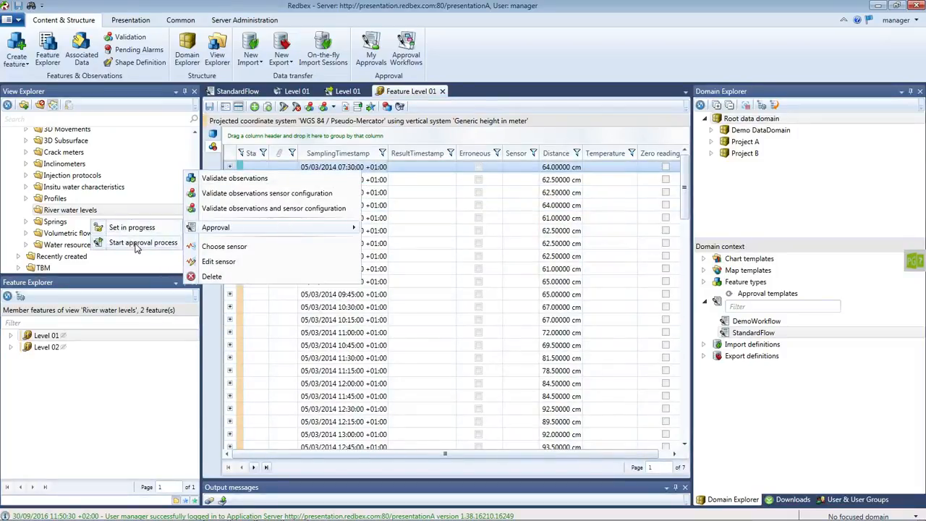
{"action": "left_click", "coordinate": [136, 248]}
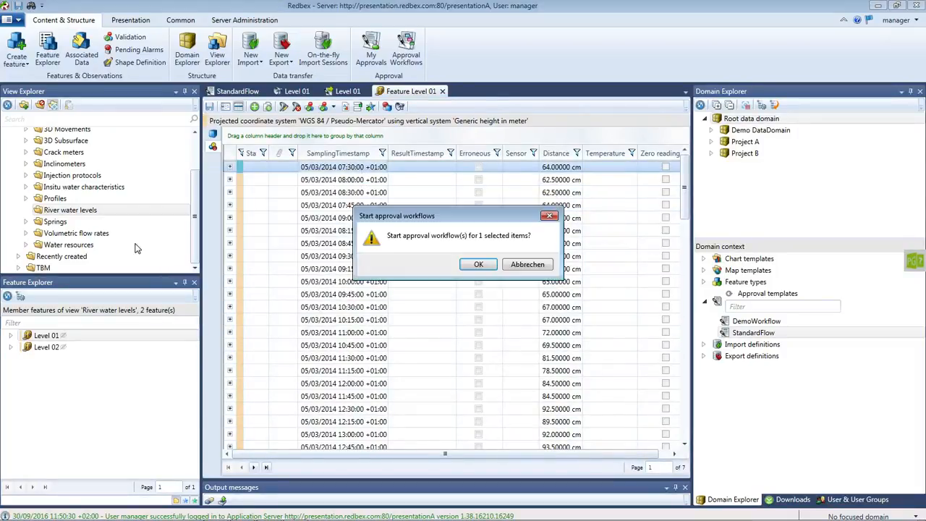
{"action": "left_click", "coordinate": [473, 265]}
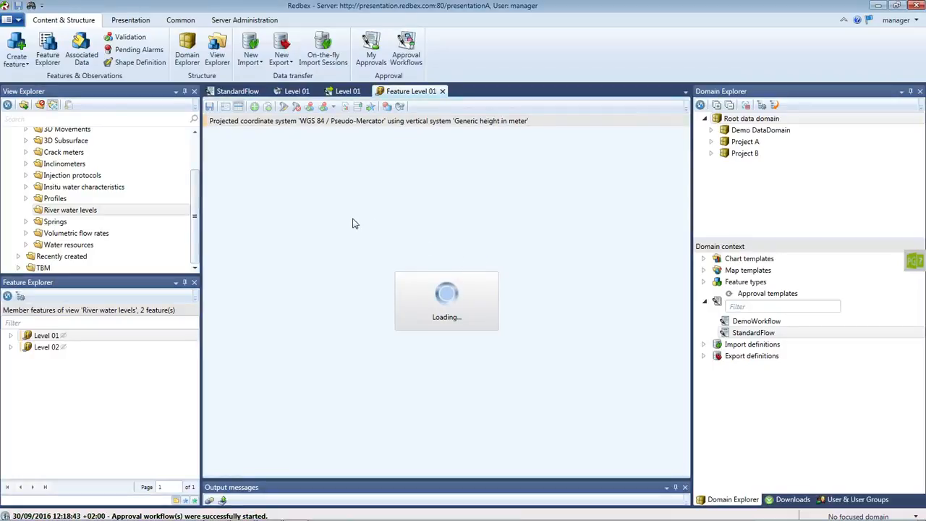
Check which approval actions and edits are available for the 05/03/2014 07:30:00 observation while its workflow is running.
{"action": "left_click", "coordinate": [318, 206]}
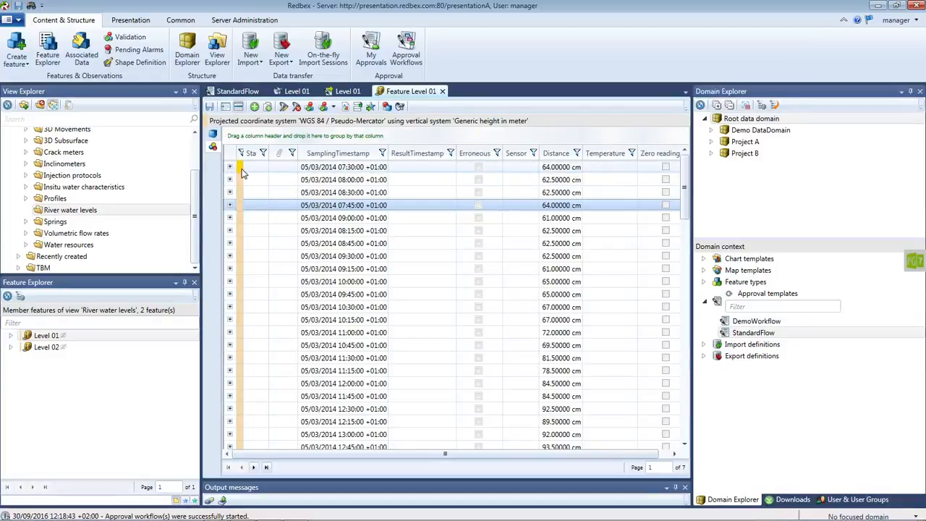
{"action": "left_click", "coordinate": [307, 171]}
{"action": "right_click", "coordinate": [319, 172]}
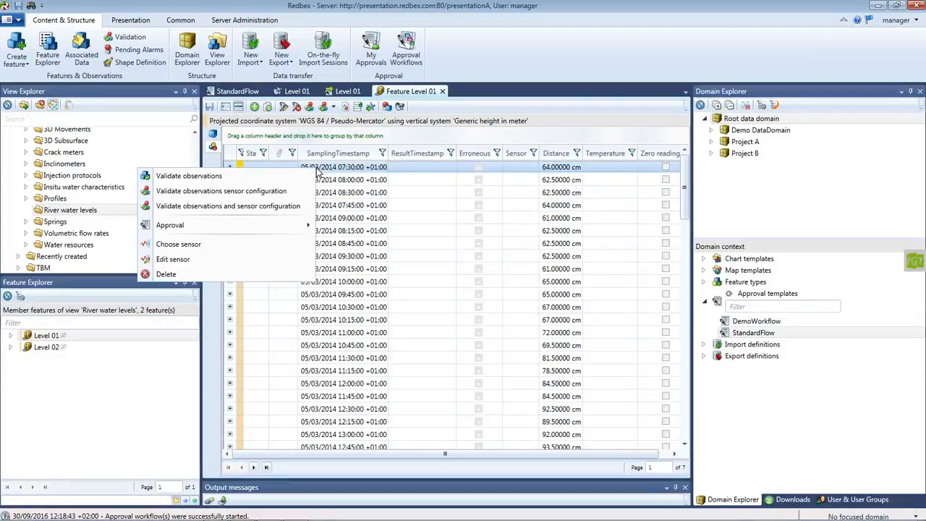
{"action": "mouse_move", "coordinate": [275, 230]}
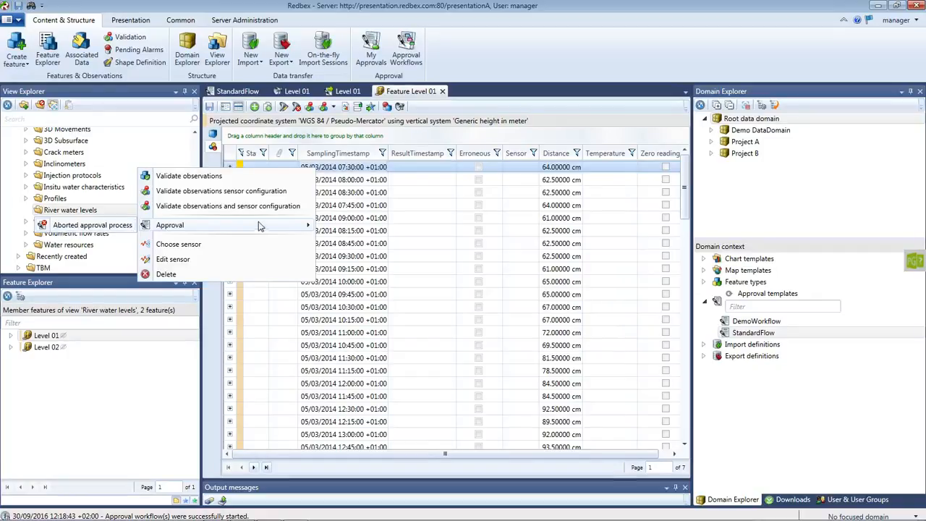
{"action": "left_click", "coordinate": [371, 171]}
{"action": "left_click_drag", "start_coordinate": [371, 168], "coordinate": [413, 185]}
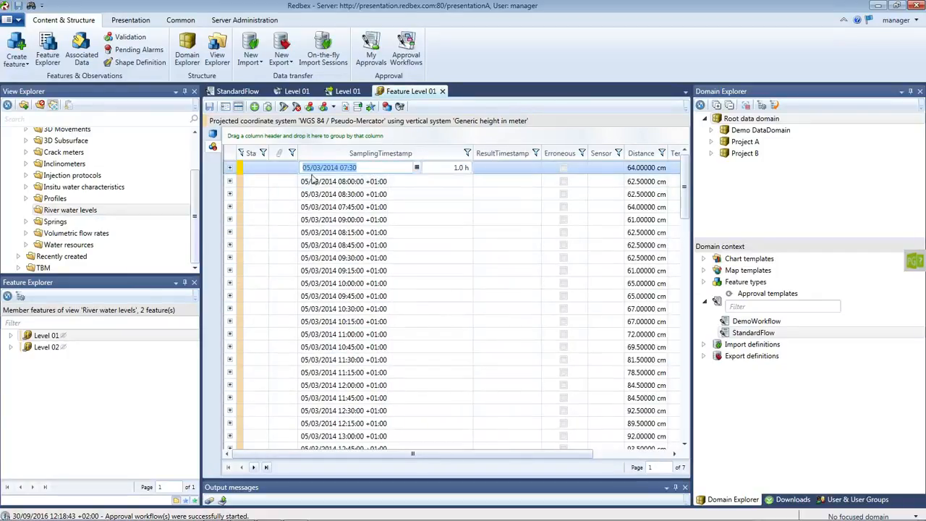
{"action": "left_click", "coordinate": [333, 274]}
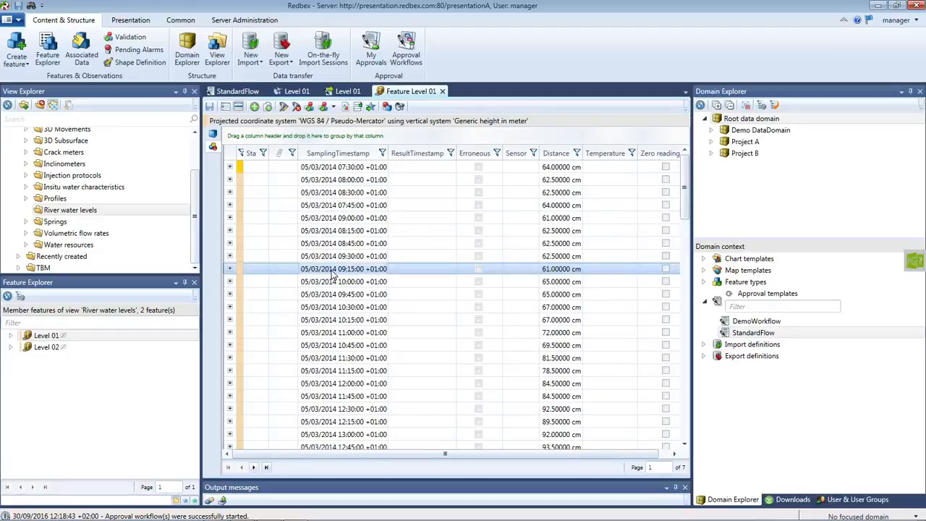
Review the users with approval obligations in the SelfCheck stage of the StandardFlow template.
{"action": "left_click", "coordinate": [235, 93]}
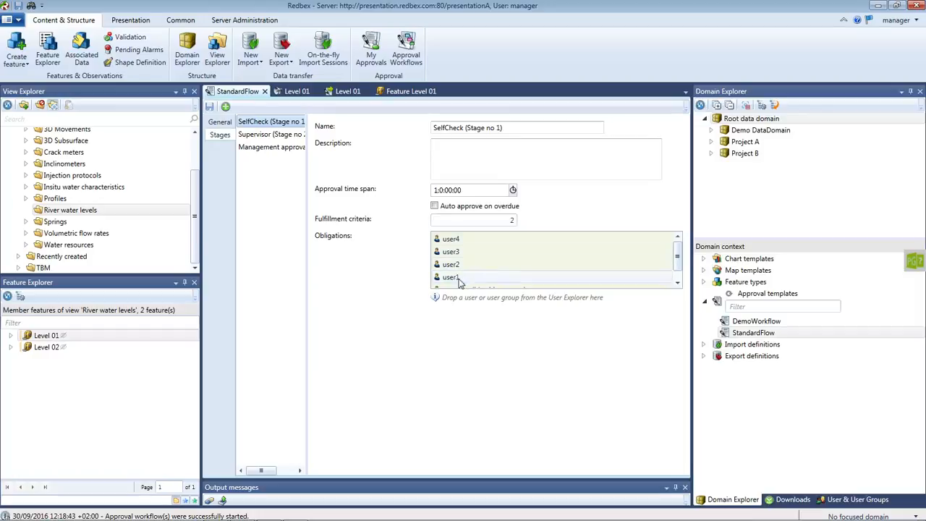
{"action": "scroll", "coordinate": [458, 278], "scroll_direction": "down", "scroll_amount": 1}
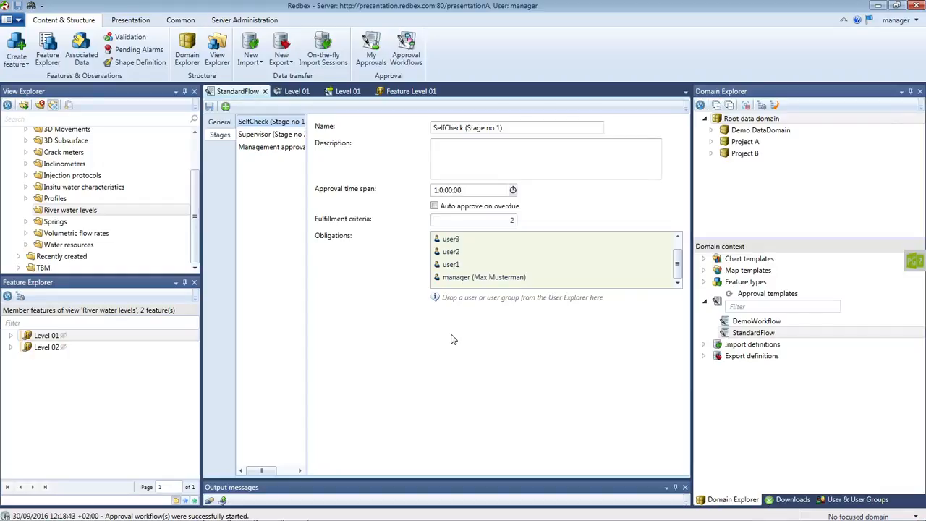
List my own pending approvals and open the observations belonging to the Level 01 stage 1 approval.
{"action": "left_click", "coordinate": [372, 60]}
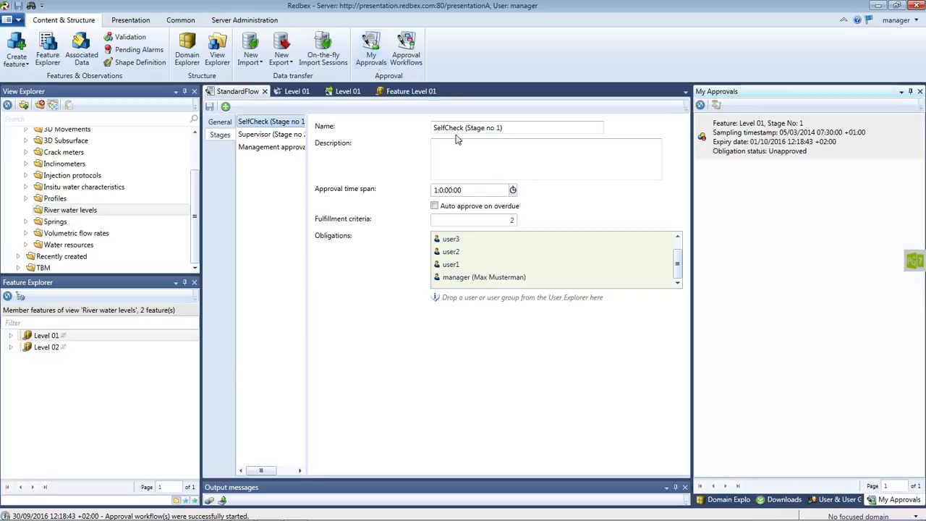
{"action": "left_click", "coordinate": [810, 146]}
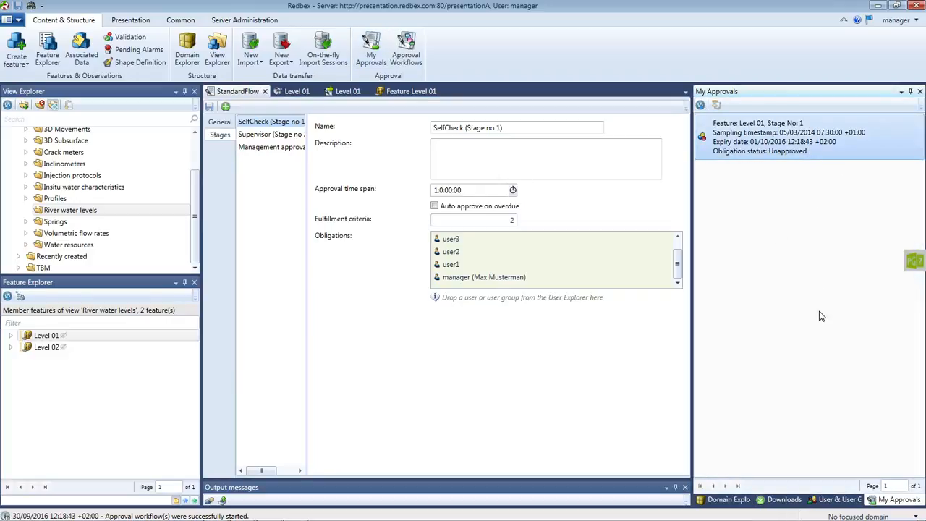
{"action": "mouse_move", "coordinate": [730, 148]}
{"action": "right_click", "coordinate": [754, 148]}
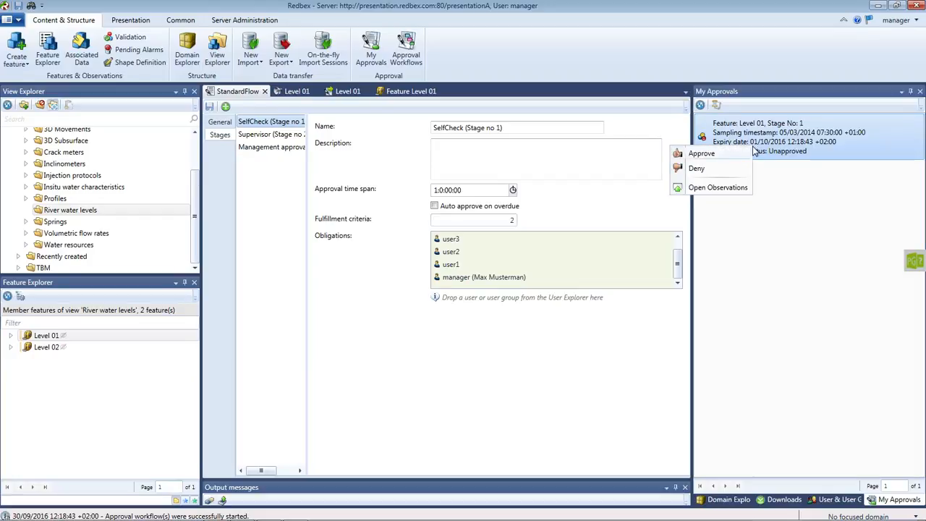
{"action": "left_click", "coordinate": [716, 191]}
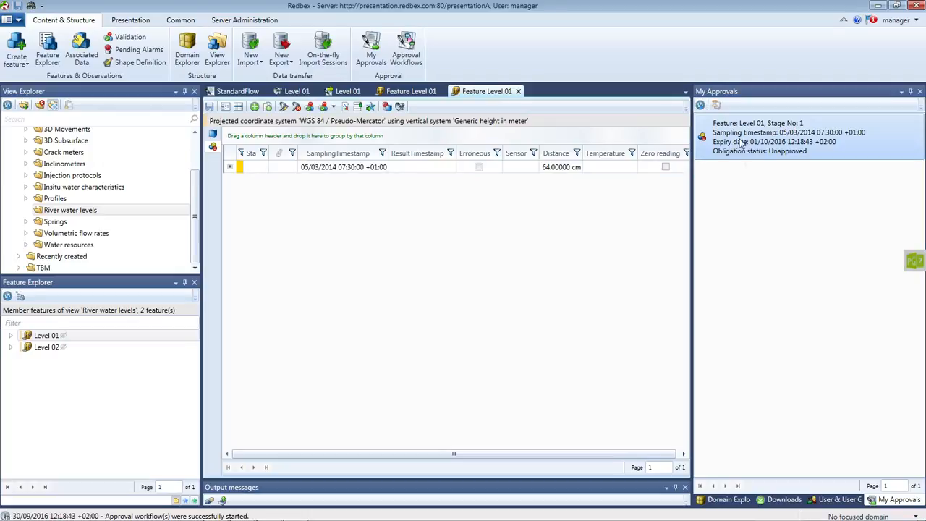
Approve the pending Level 01 stage 1 item with the comment "seems good to me...".
{"action": "right_click", "coordinate": [759, 149]}
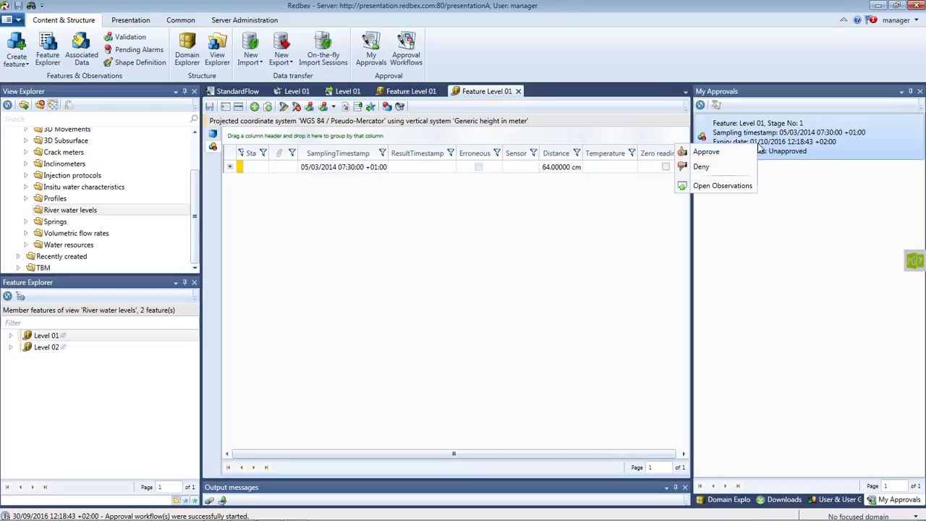
{"action": "left_click", "coordinate": [735, 153]}
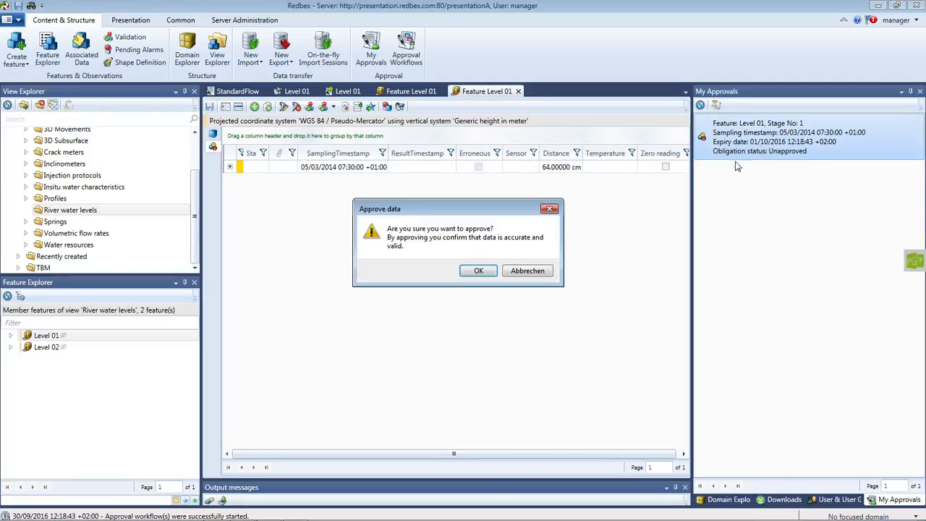
{"action": "left_click", "coordinate": [478, 271]}
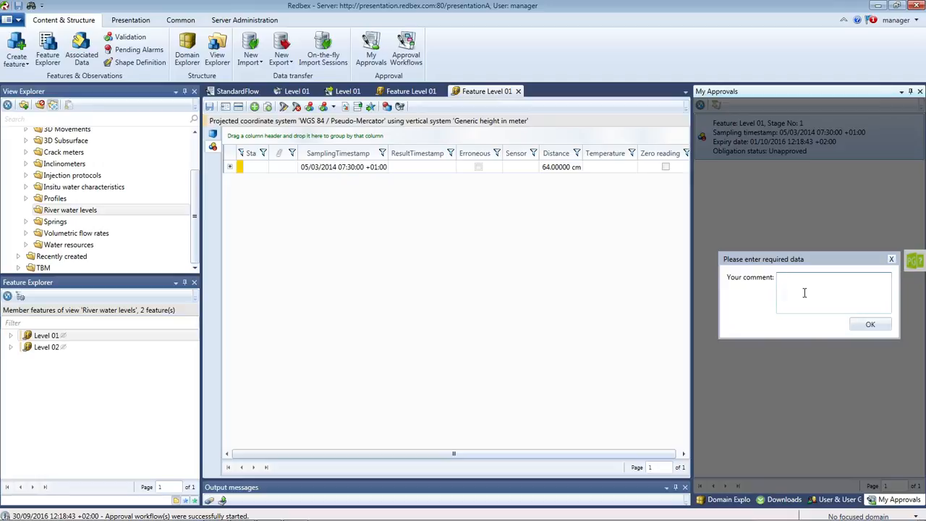
{"action": "type", "text": "seems good to me..."}
{"action": "left_click", "coordinate": [872, 325]}
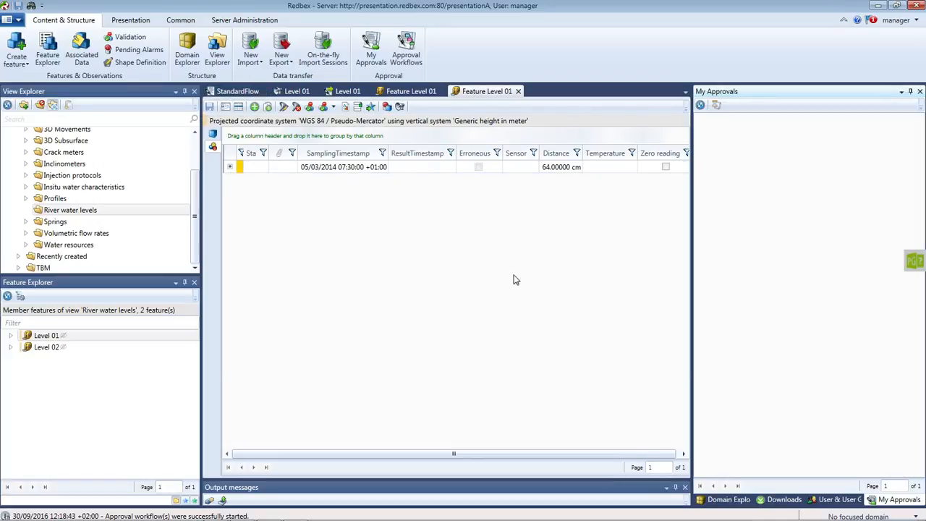
Switch to the Redbex reference manual in the browser and examine the table of approval status transitions for observations, including Approval expired and Approved but erroneous.
{"action": "mouse_move", "coordinate": [326, 519]}
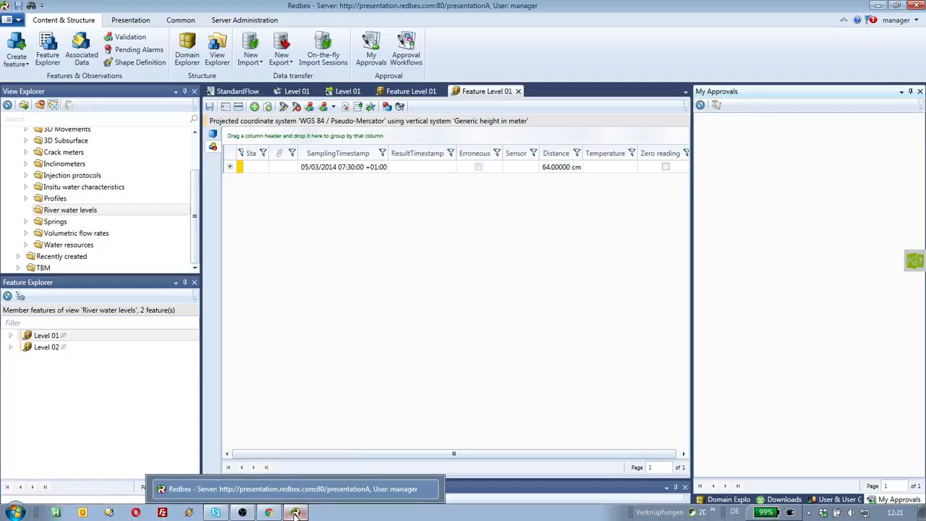
{"action": "left_click", "coordinate": [294, 514]}
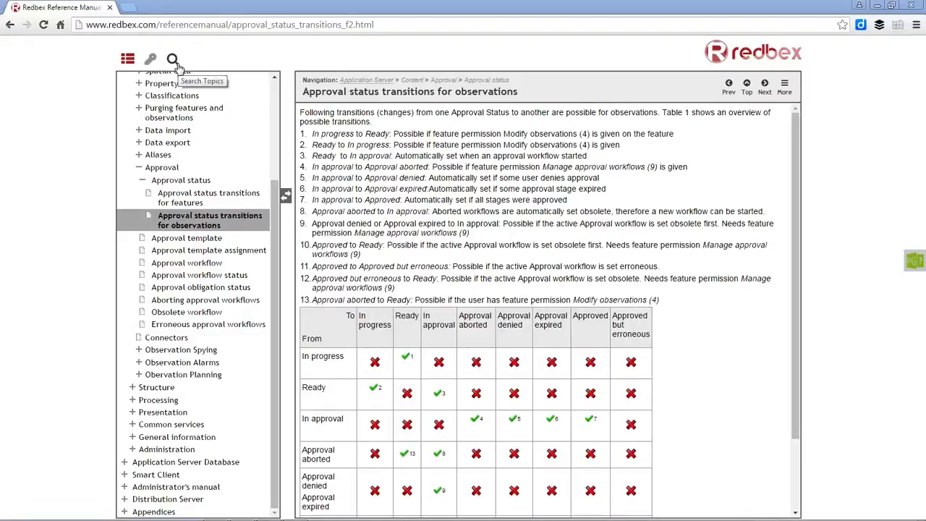
{"action": "left_click_drag", "start_coordinate": [796, 230], "coordinate": [784, 320]}
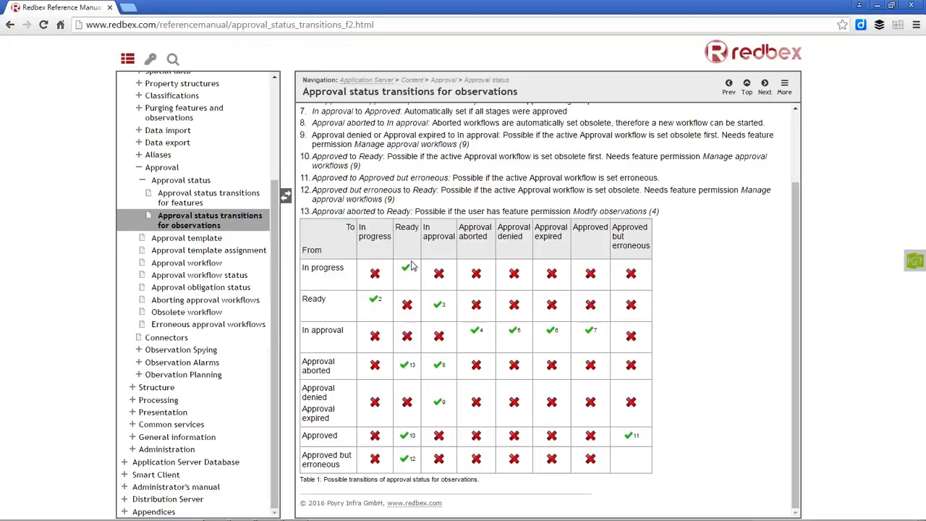
{"action": "left_click_drag", "start_coordinate": [800, 305], "coordinate": [800, 224]}
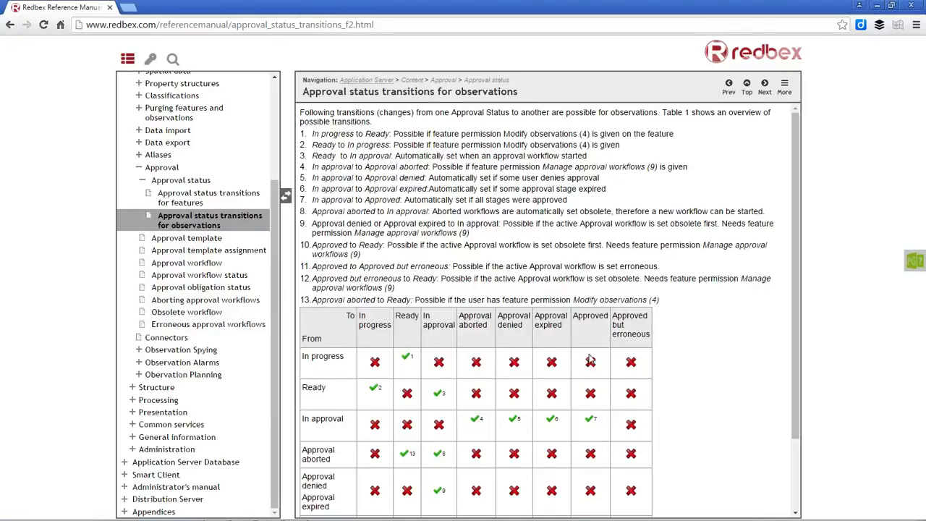
{"action": "double_click", "coordinate": [548, 324]}
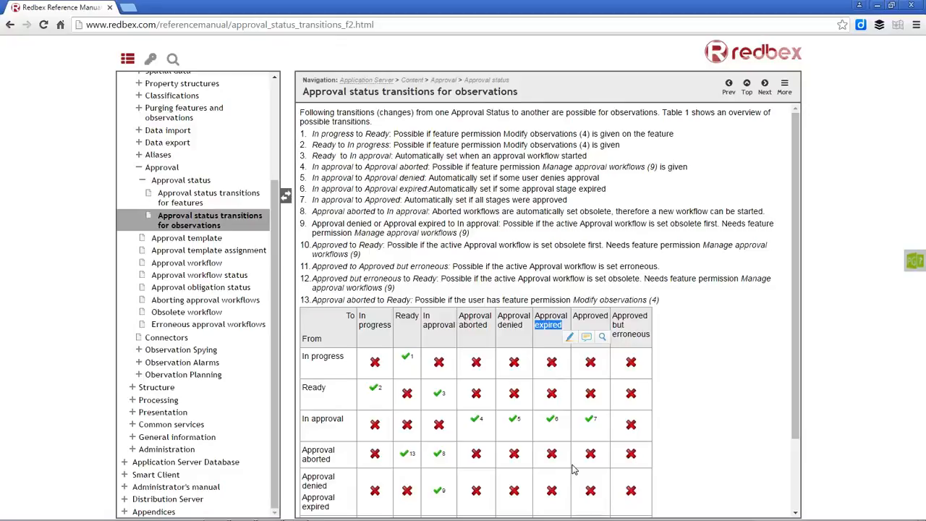
{"action": "left_click", "coordinate": [569, 430]}
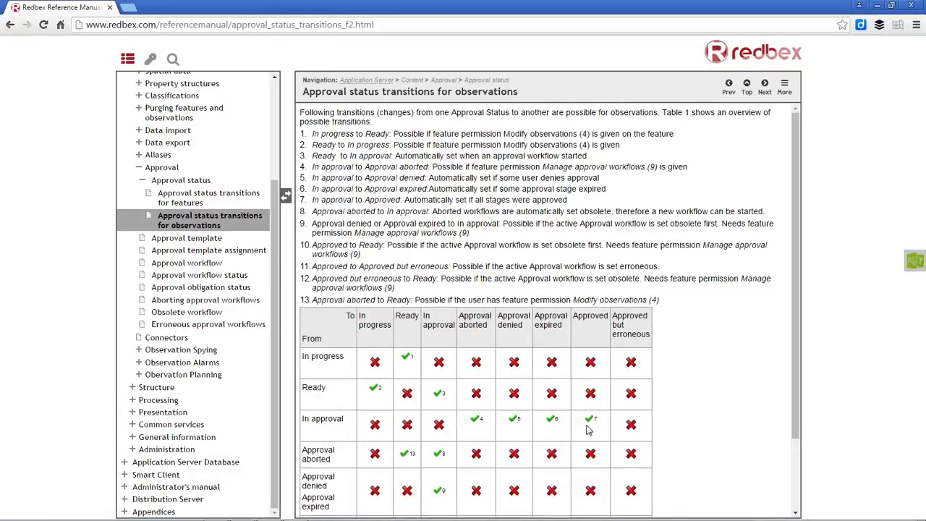
{"action": "scroll", "coordinate": [588, 430], "scroll_direction": "down", "scroll_amount": 2}
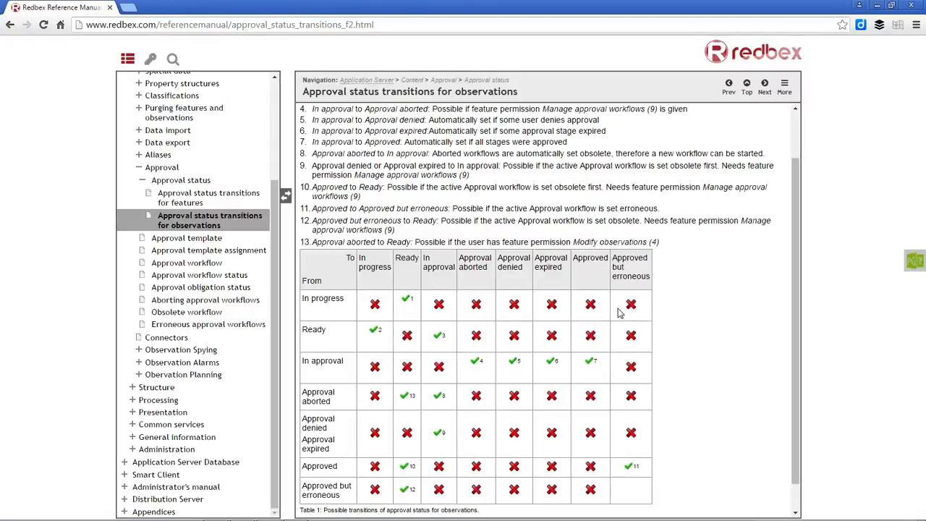
{"action": "double_click", "coordinate": [626, 276]}
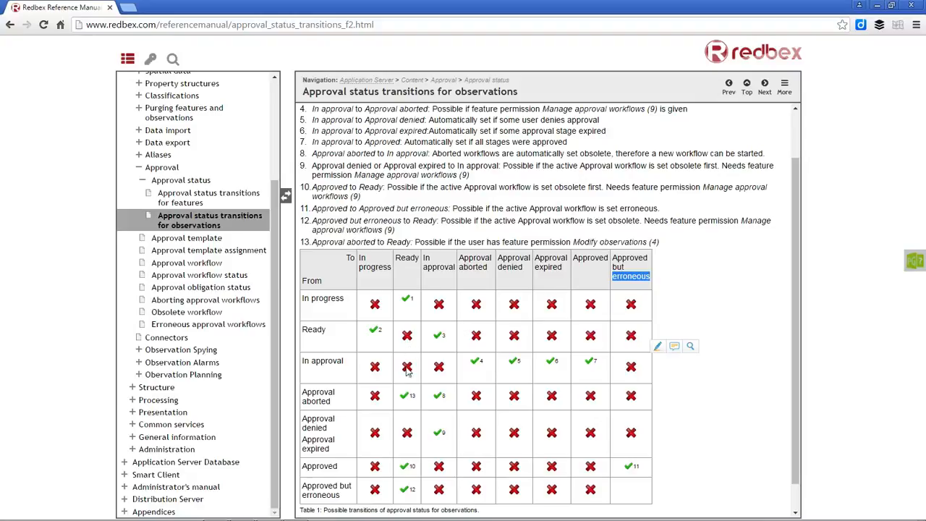
{"action": "scroll", "coordinate": [797, 356], "scroll_direction": "down", "scroll_amount": 2}
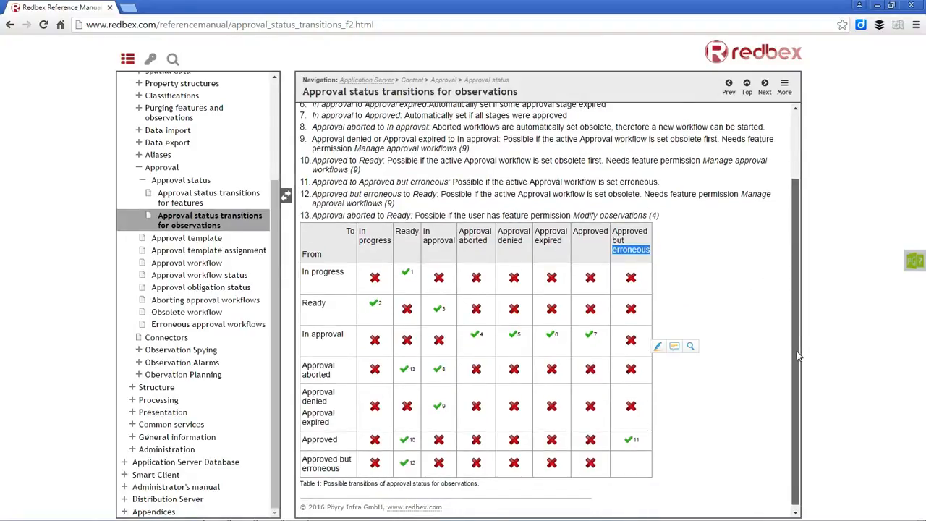
{"action": "scroll", "coordinate": [792, 324], "scroll_direction": "up", "scroll_amount": 2}
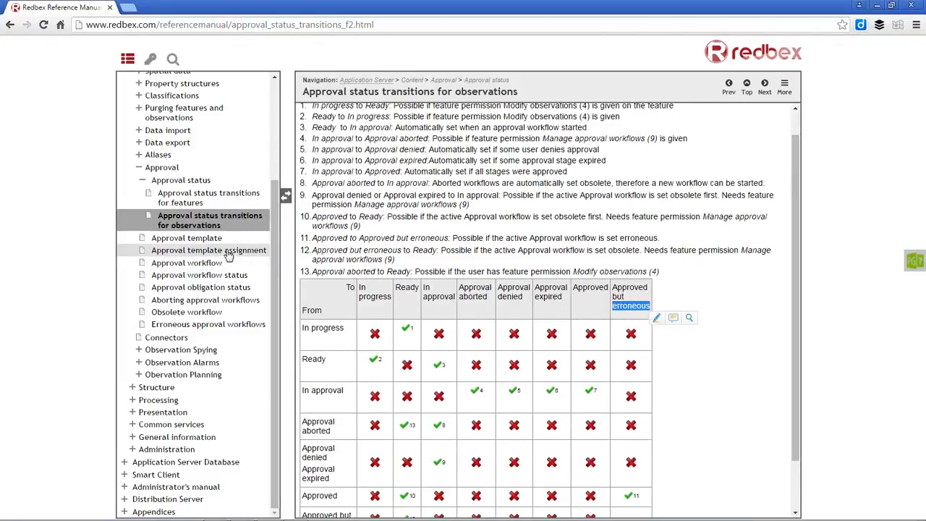
{"action": "left_click", "coordinate": [877, 6]}
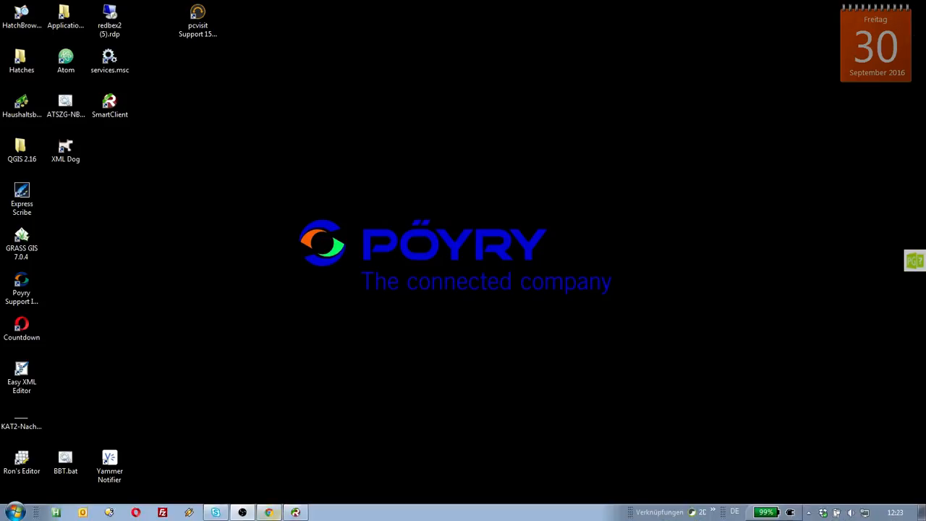
Return to the Redbex client and review the fulfillment criteria and obligations of the SelfCheck and Supervisor stages in the StandardFlow template.
{"action": "left_click", "coordinate": [295, 512]}
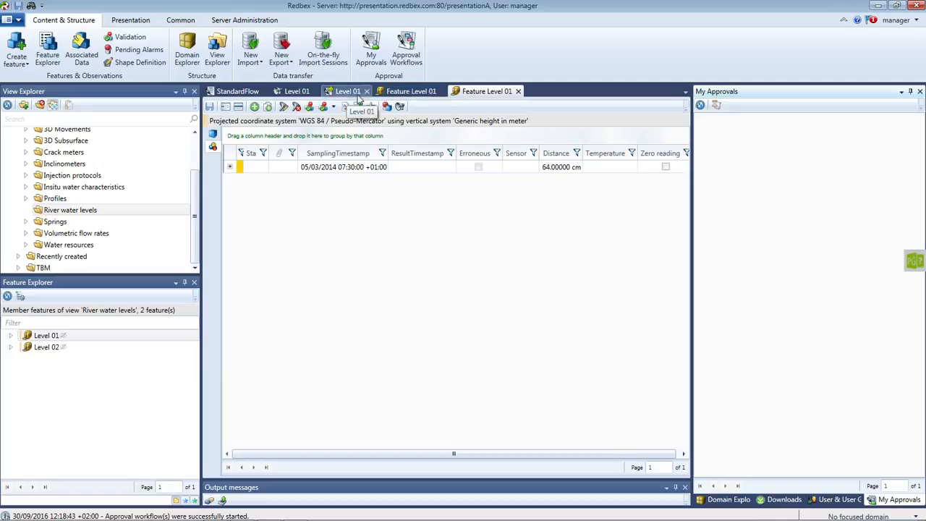
{"action": "left_click", "coordinate": [346, 96]}
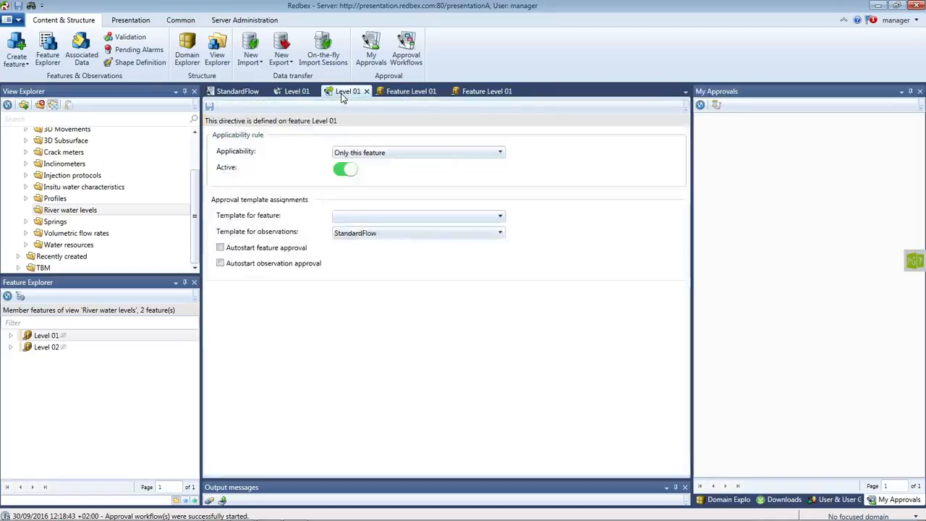
{"action": "left_click", "coordinate": [405, 92]}
{"action": "left_click", "coordinate": [295, 92]}
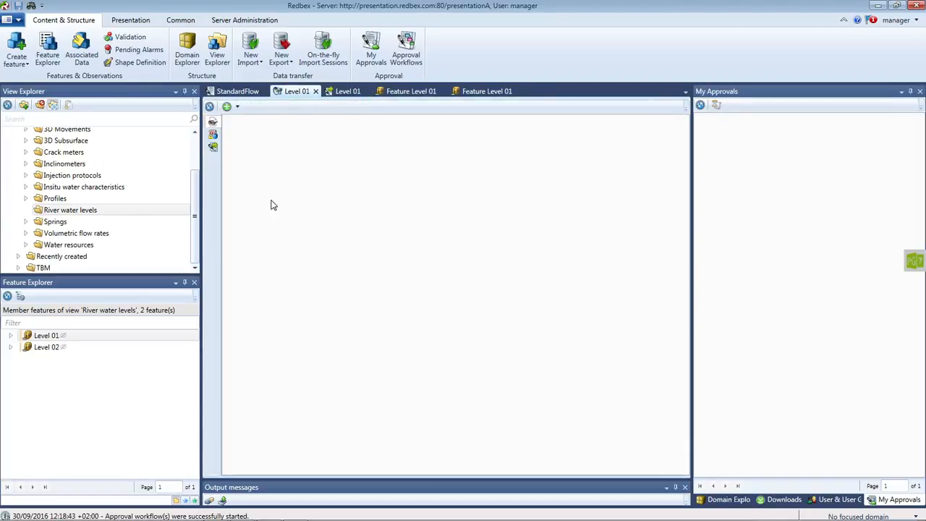
{"action": "left_click", "coordinate": [233, 91]}
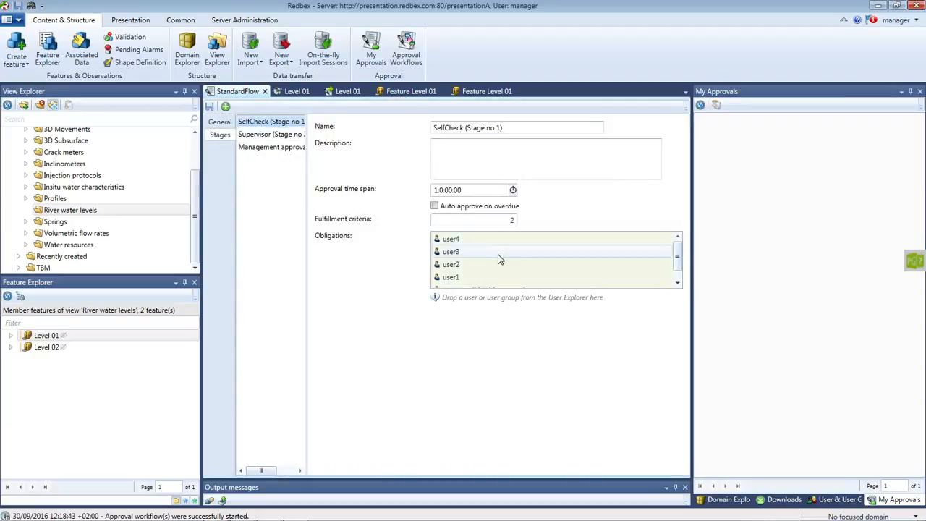
{"action": "mouse_move", "coordinate": [678, 251]}
{"action": "left_mouse_down"}
{"action": "mouse_move", "coordinate": [677, 263]}
{"action": "mouse_move", "coordinate": [677, 251]}
{"action": "left_mouse_up"}
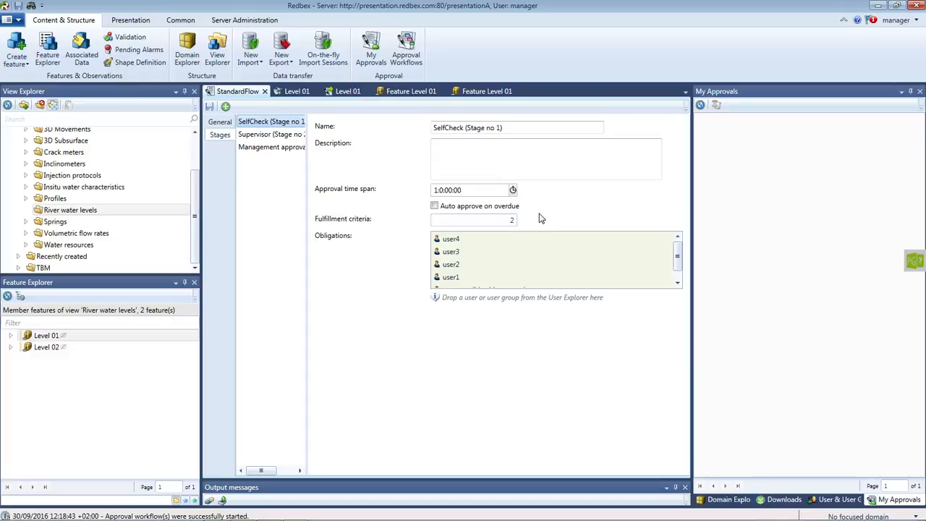
{"action": "left_click", "coordinate": [679, 284]}
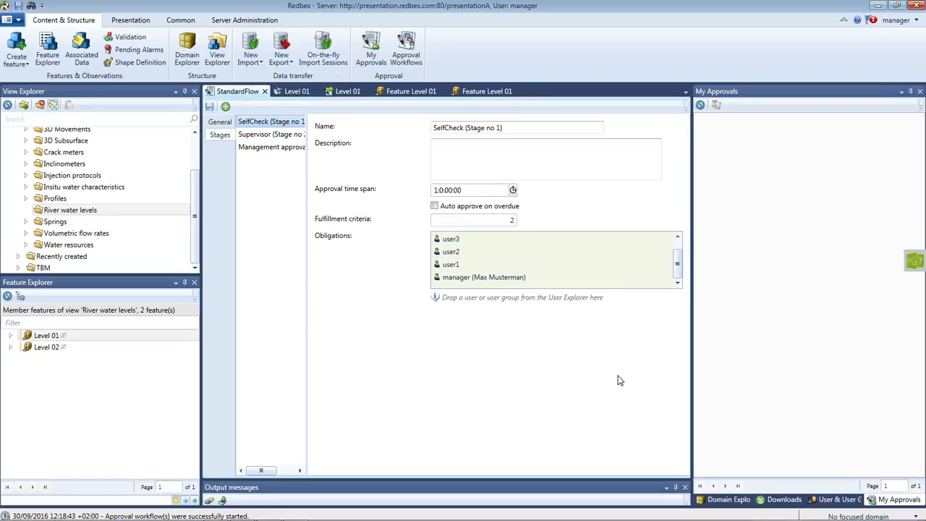
{"action": "left_click_drag", "start_coordinate": [679, 276], "coordinate": [678, 269]}
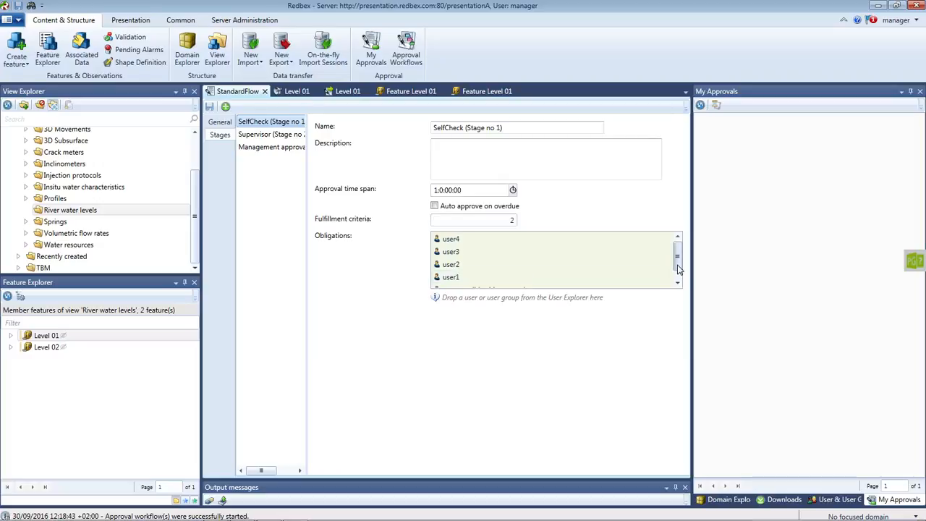
{"action": "left_click", "coordinate": [267, 135]}
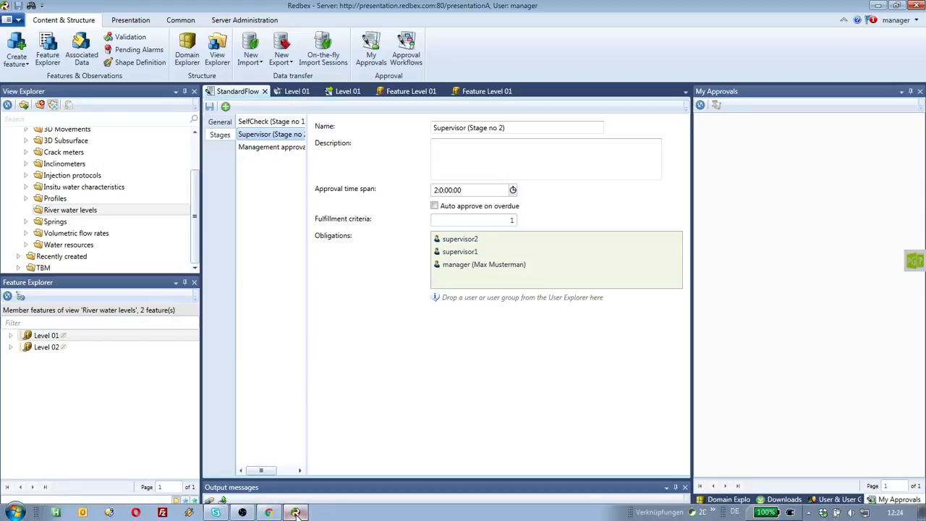
Switch to the online reference manual and consult the Approval template, Approval workflow, Approval obligation status and Obsolete workflow topics.
{"action": "left_click", "coordinate": [295, 513]}
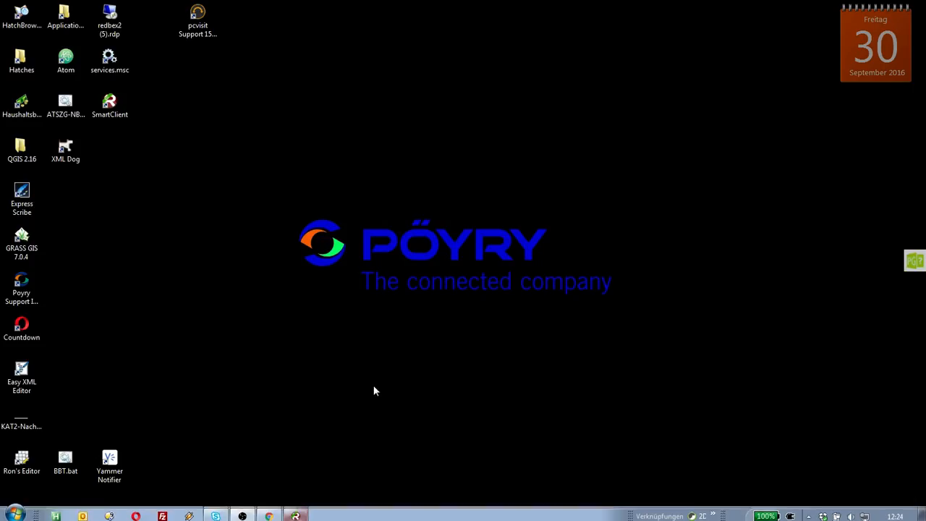
{"action": "left_click", "coordinate": [268, 514]}
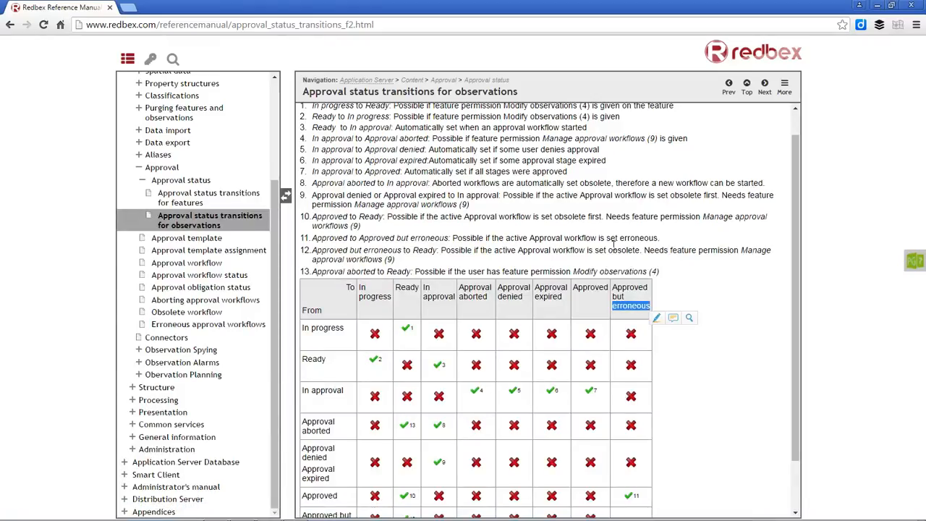
{"action": "left_click", "coordinate": [194, 242]}
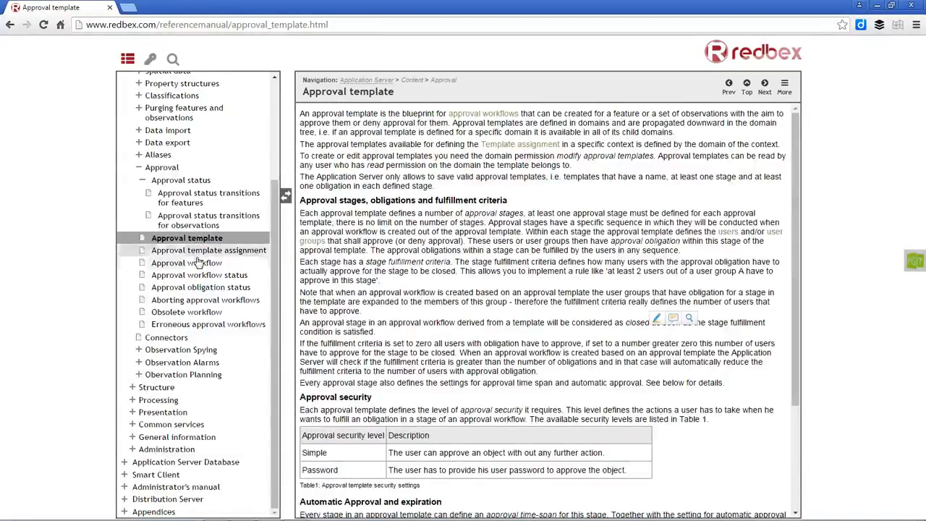
{"action": "left_click", "coordinate": [201, 264]}
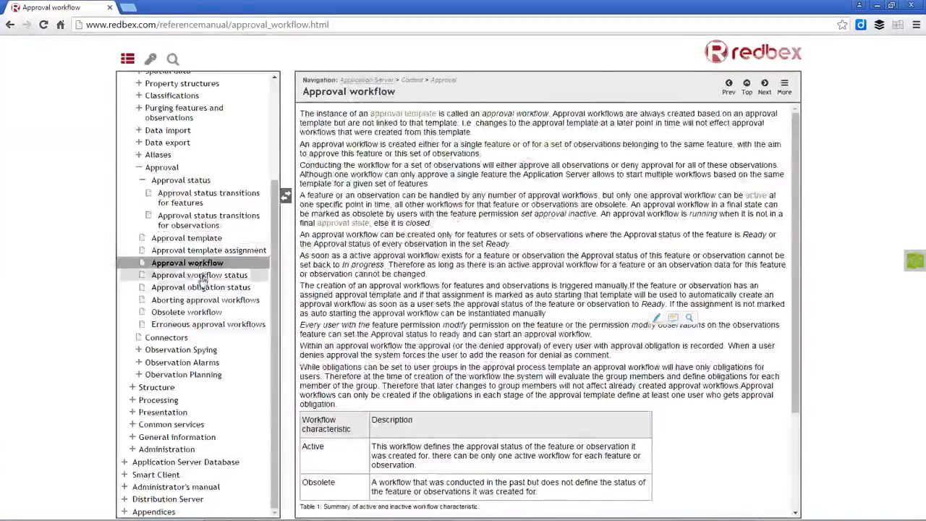
{"action": "left_click", "coordinate": [204, 290]}
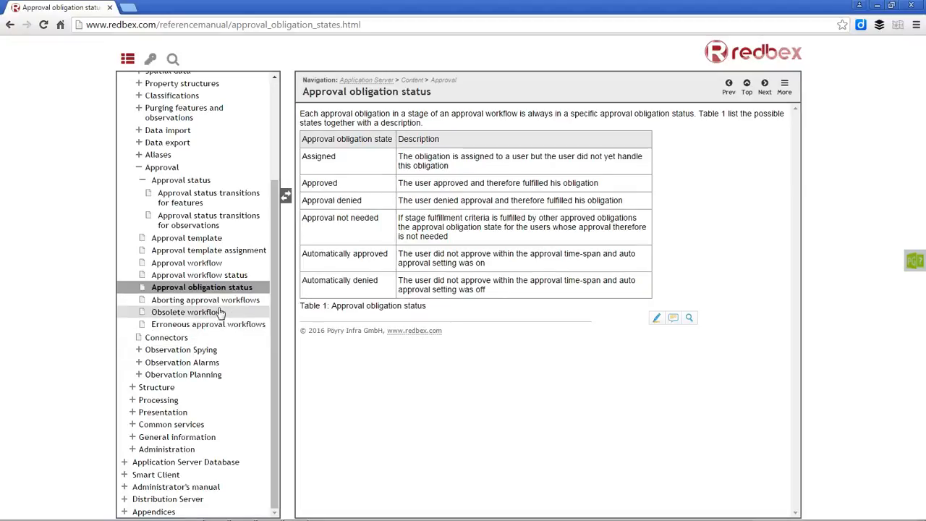
{"action": "left_click", "coordinate": [214, 311]}
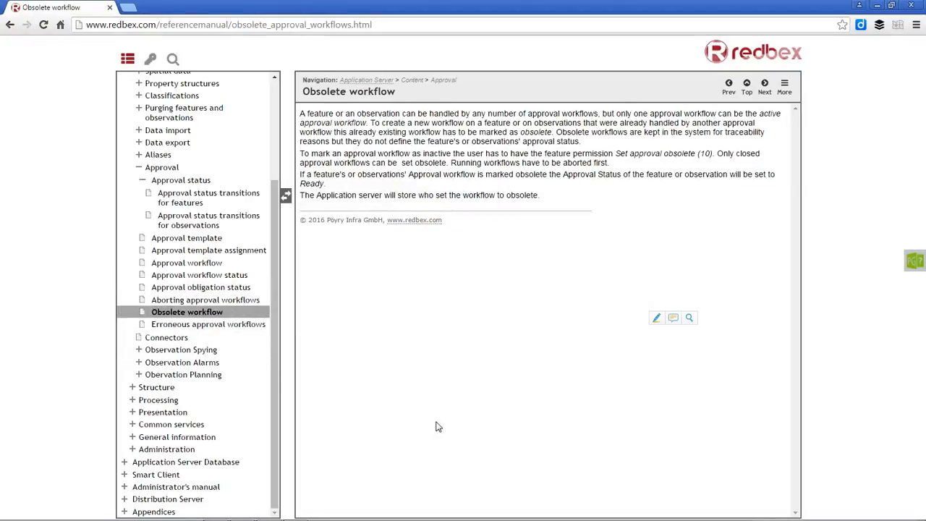